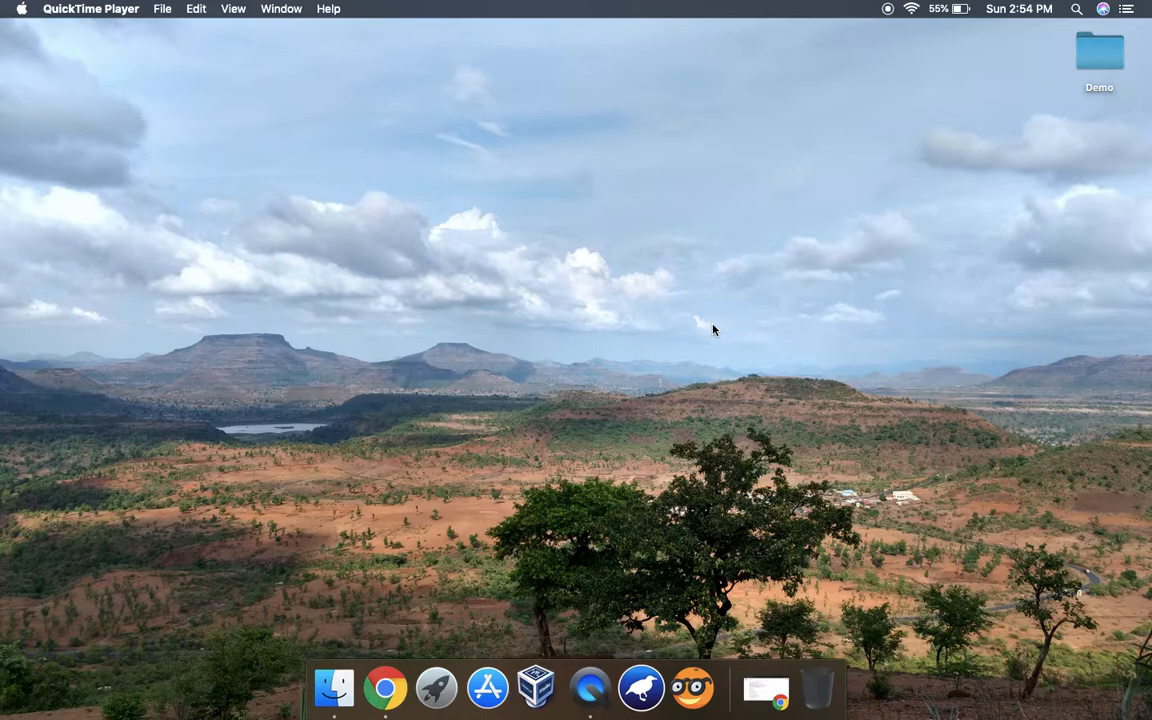
Step: Open the Orange data mining website from the Google results and review its macOS download options
left_click(767, 686)
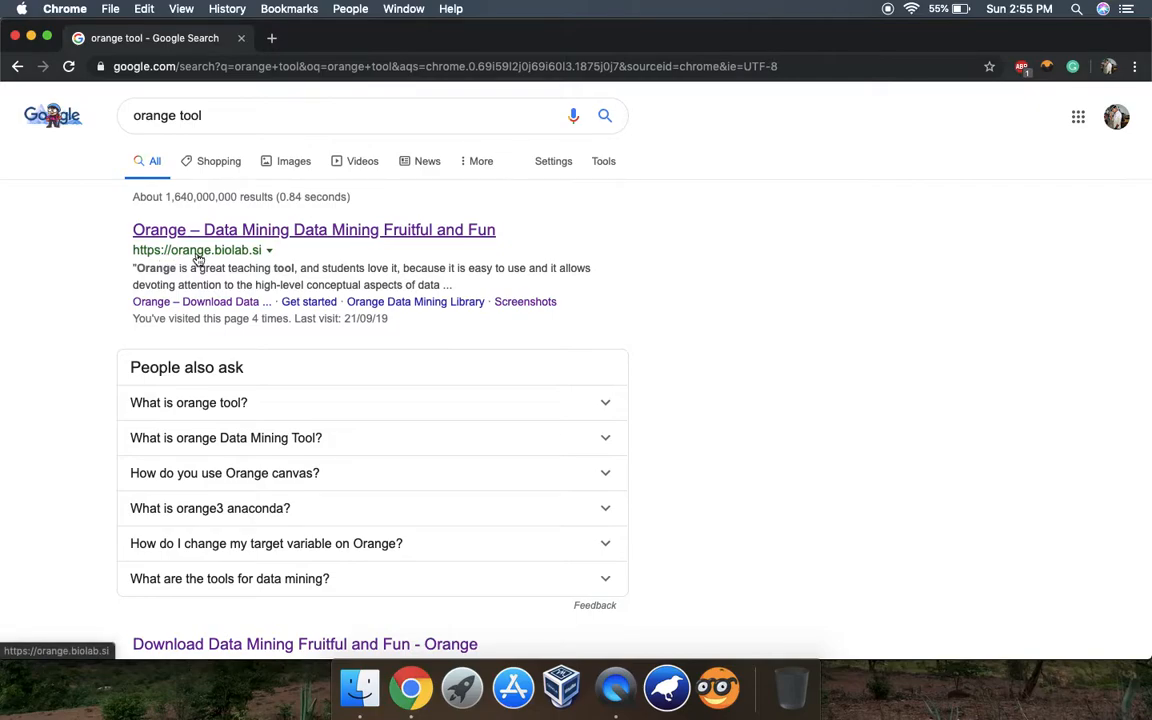
left_click(255, 231)
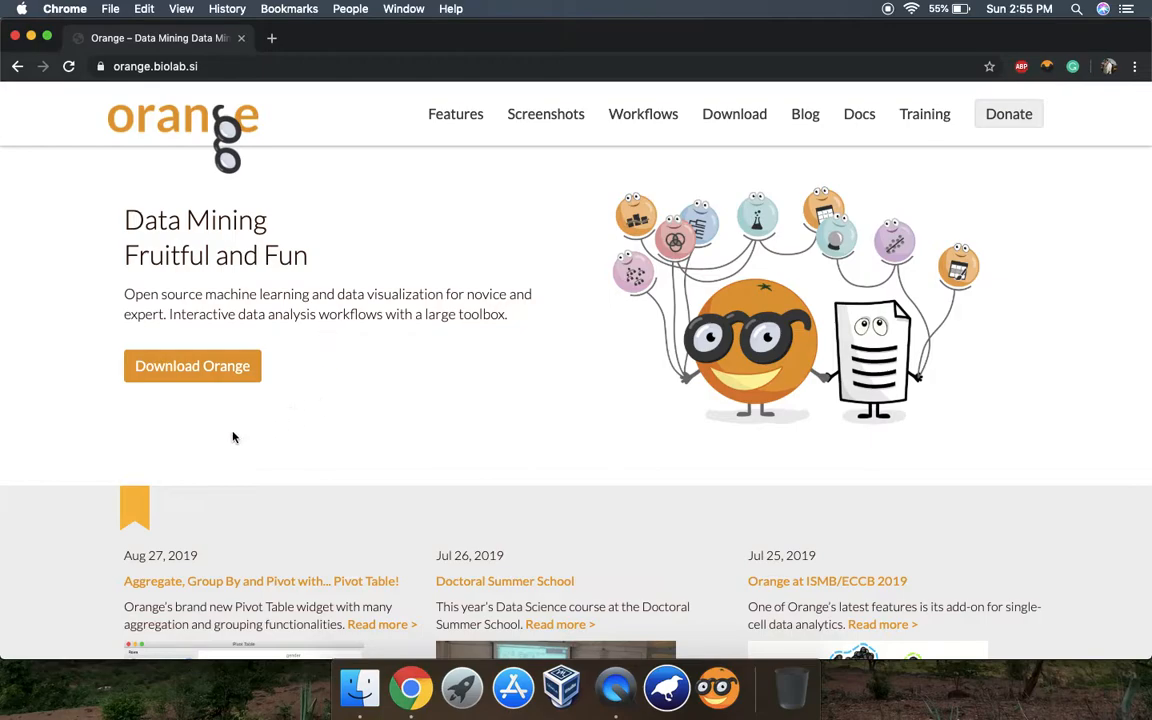
left_click(187, 370)
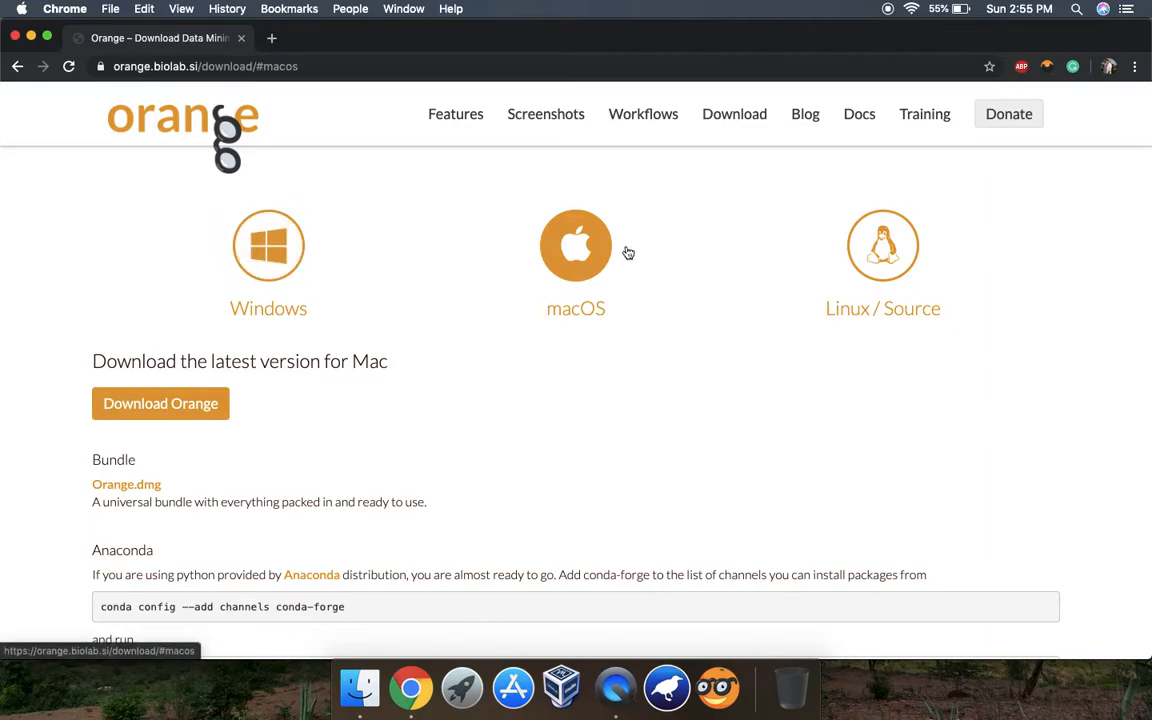
scroll(443, 378, "down", 5)
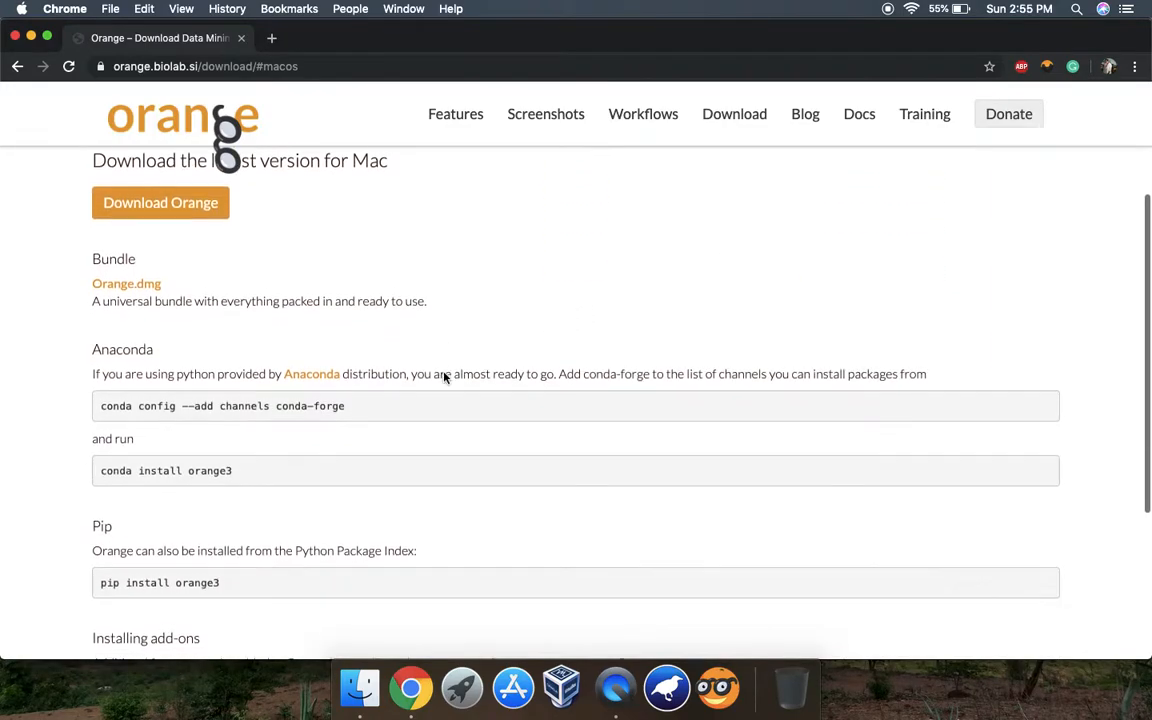
scroll(443, 378, "up", 2)
scroll(445, 377, "up", 3)
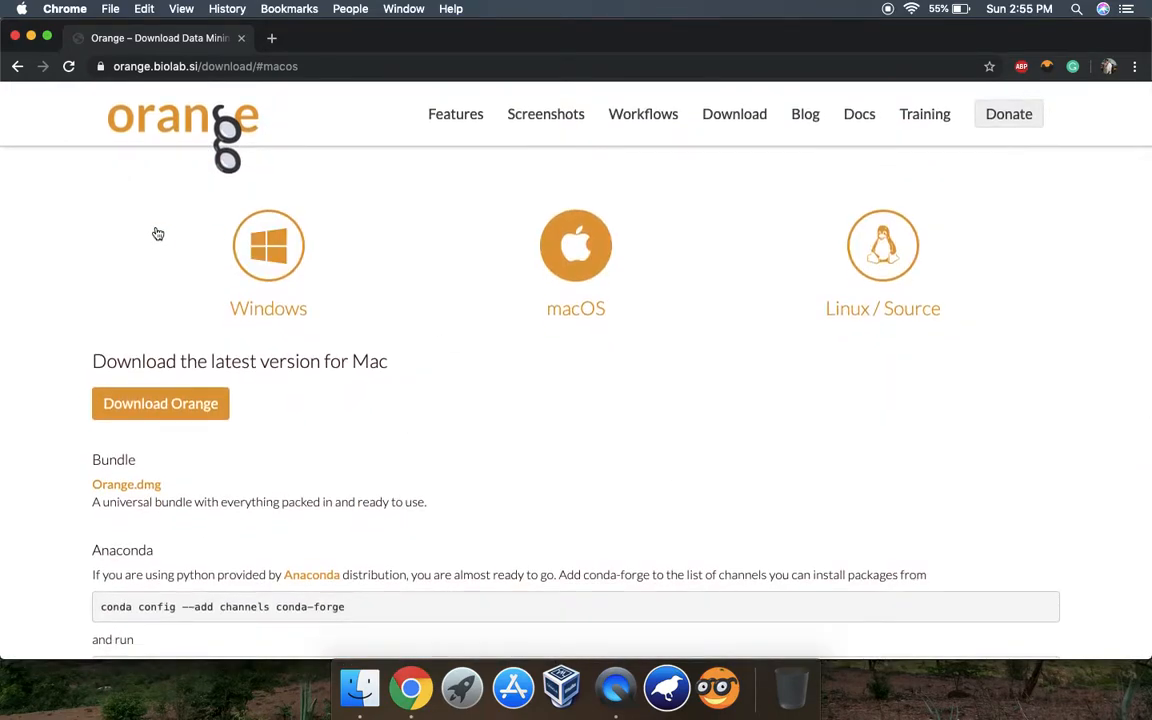
Step: Open the downloaded Orange3-3.23.0.dmg disk image from the browser's download history
left_click(271, 38)
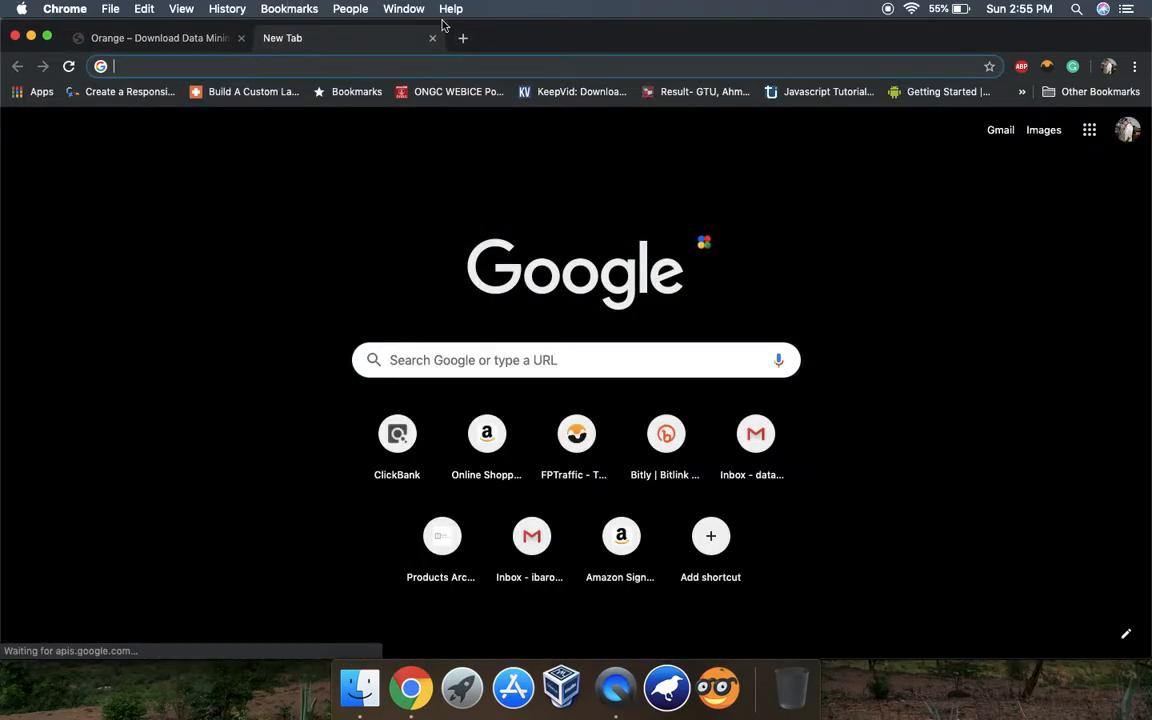
left_click(432, 38)
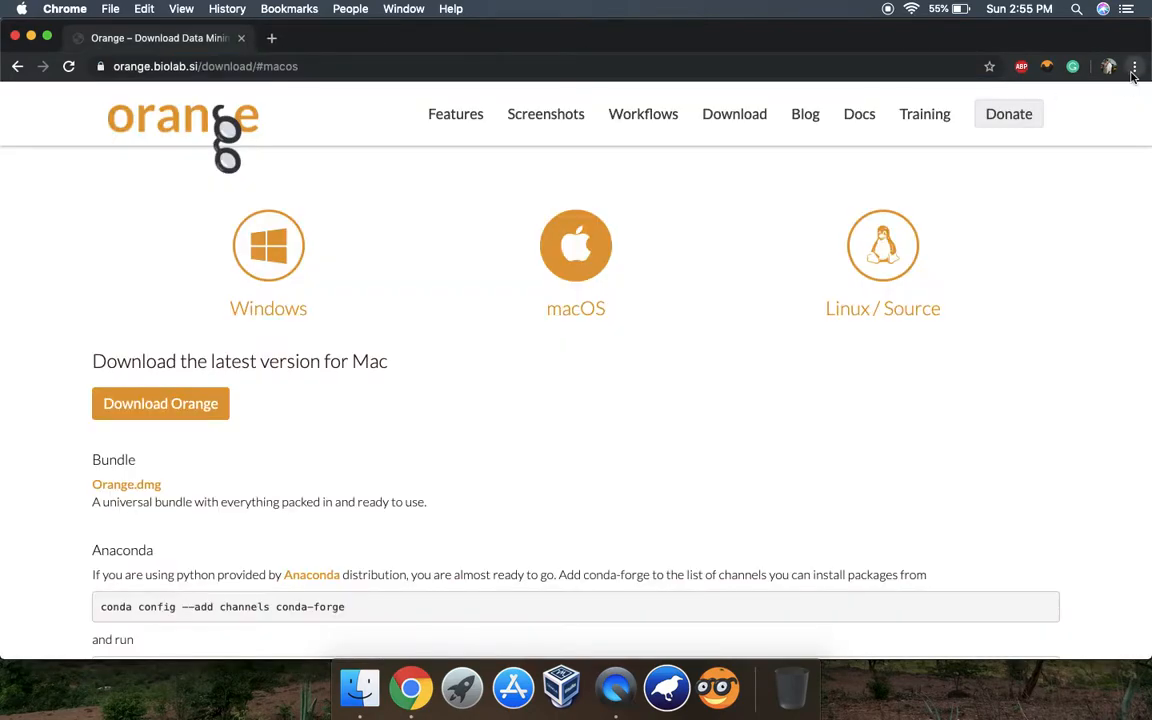
left_click(1134, 66)
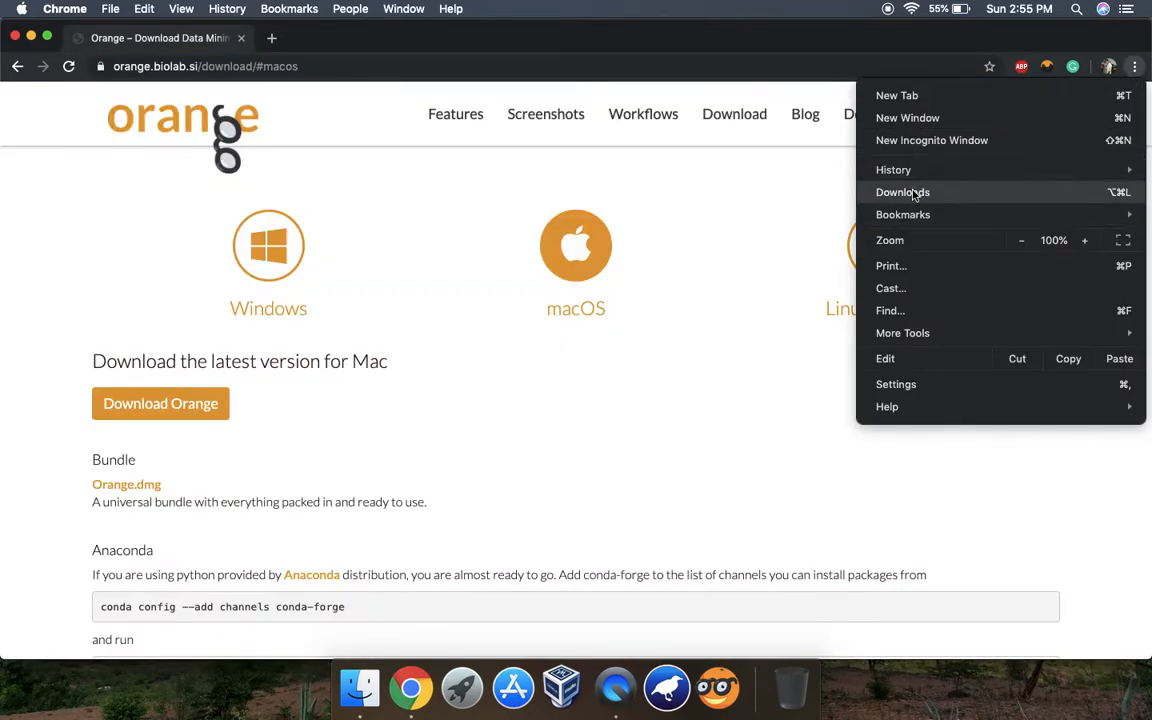
left_click(920, 191)
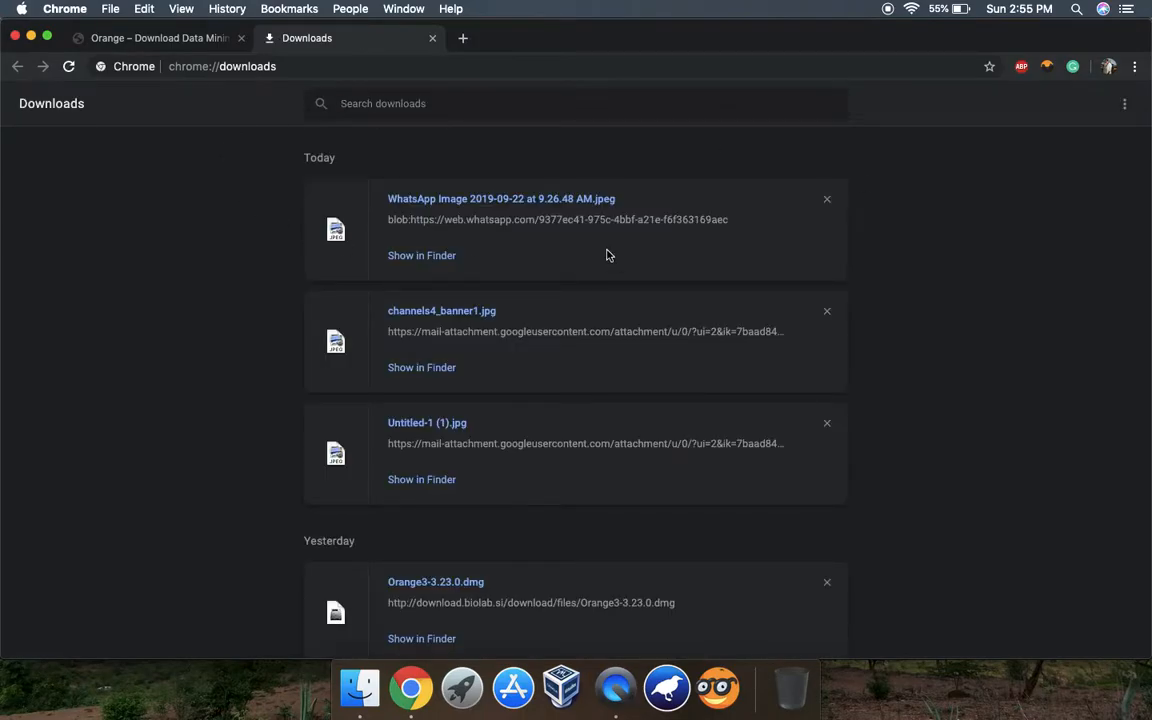
scroll(504, 345, "down", 3)
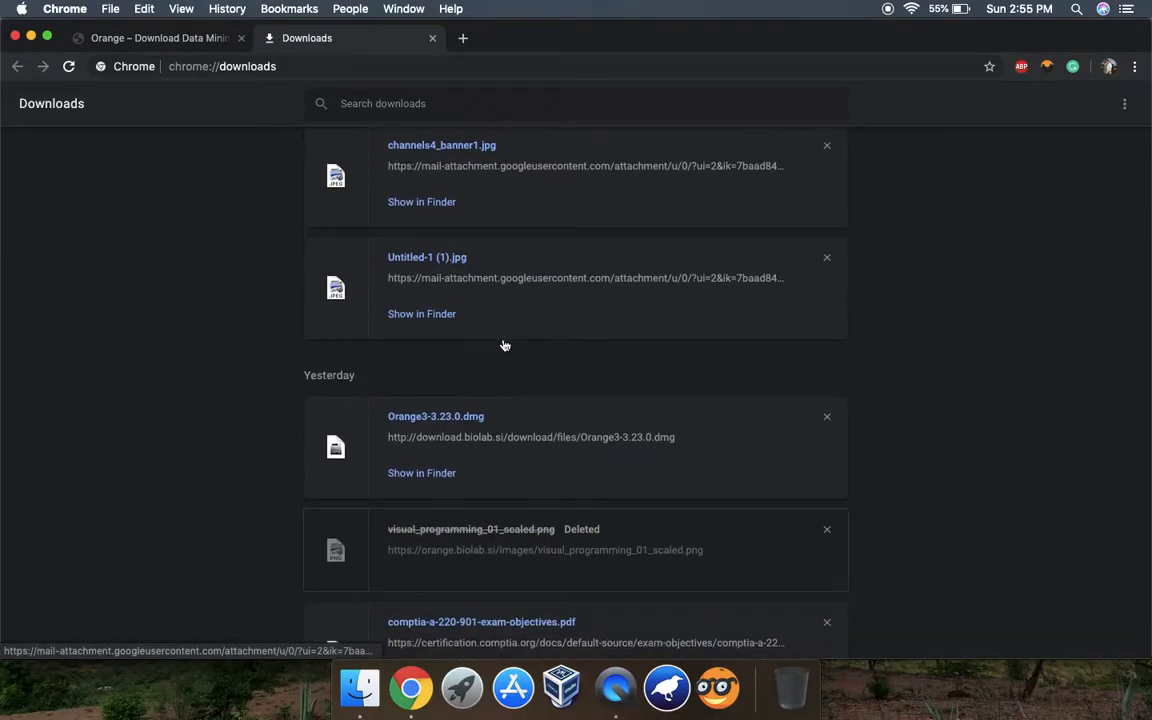
left_click(465, 418)
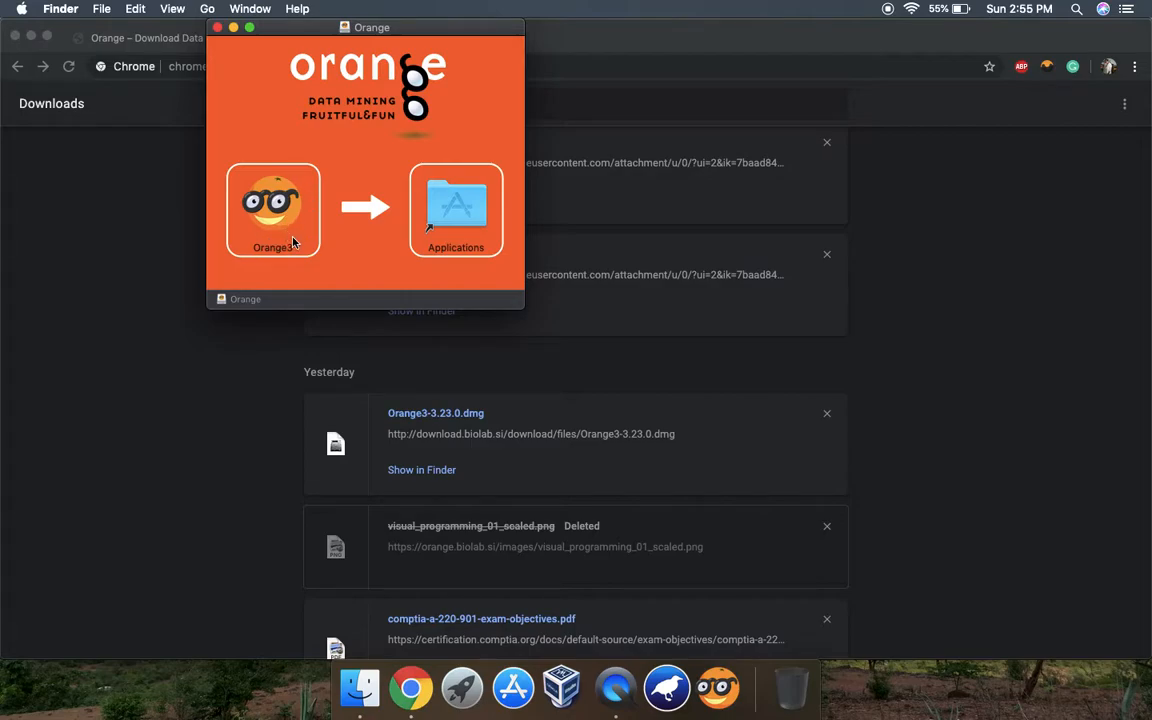
Step: Close the Orange disk image window and the browser's downloads and Orange pages, keeping only a blank tab
left_click_drag(386, 31, 386, 129)
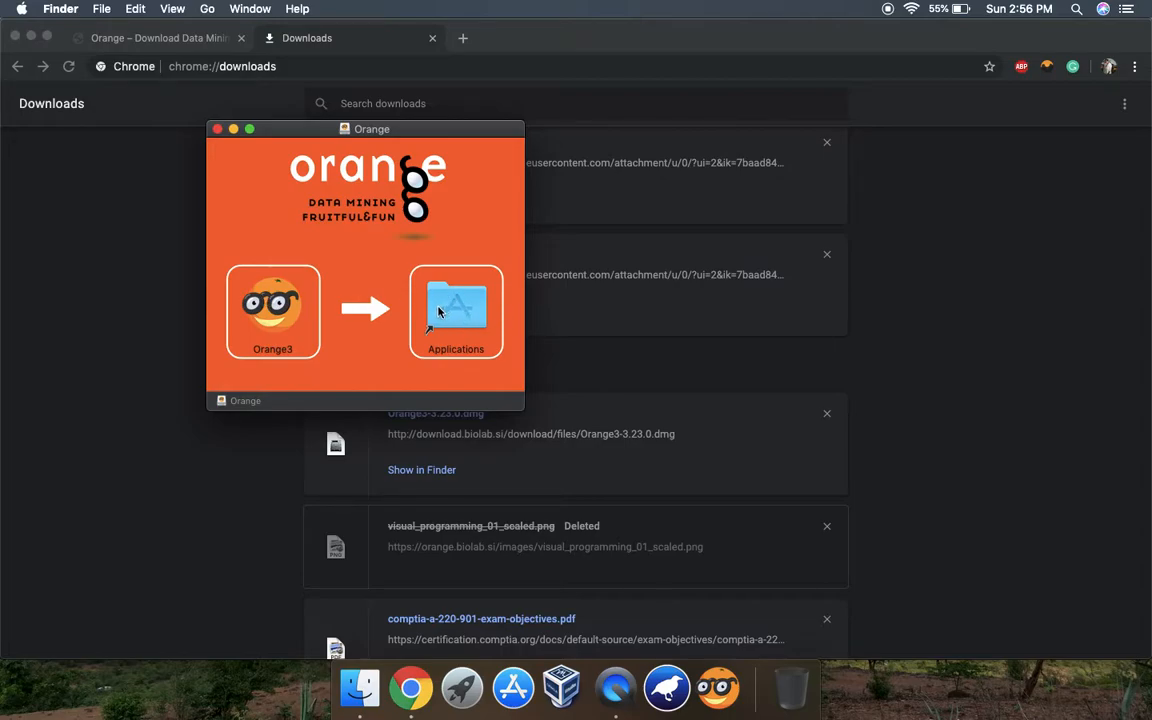
left_click(216, 131)
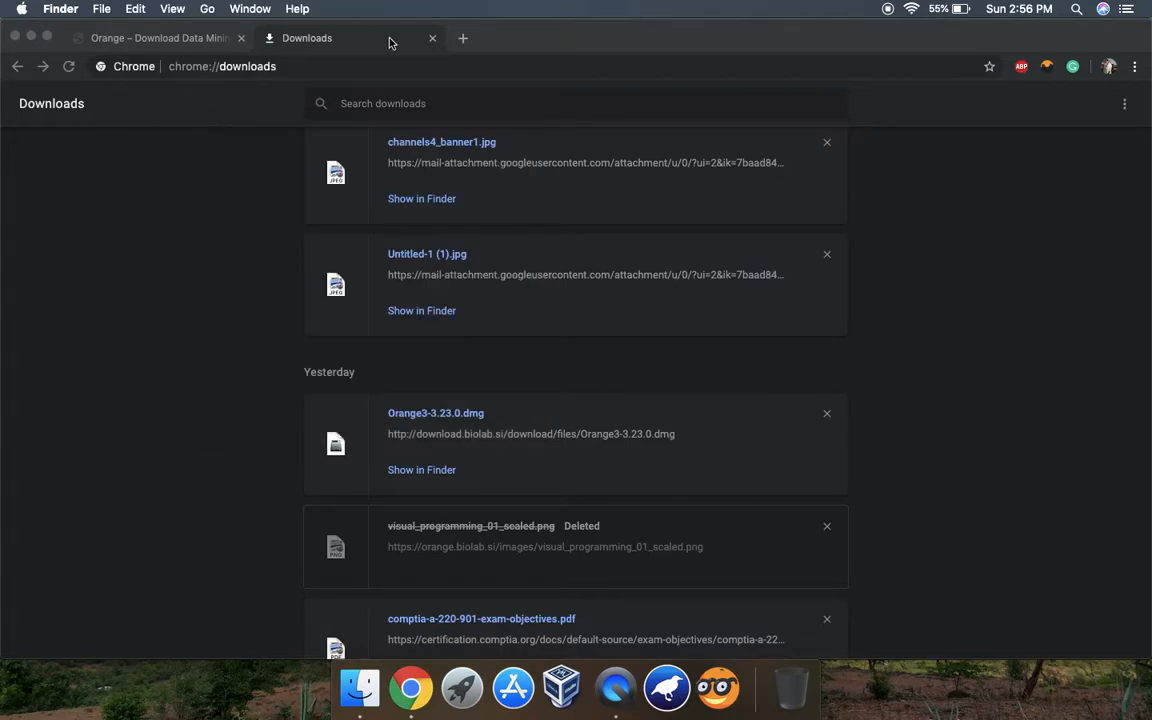
left_click(433, 39)
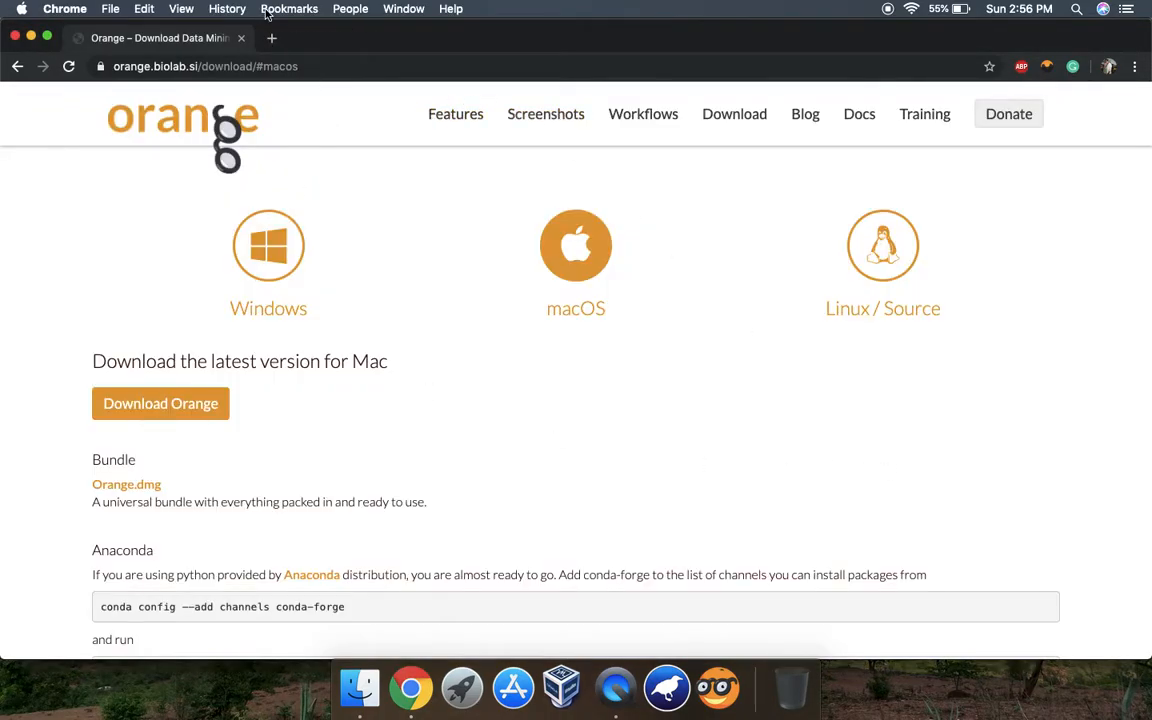
key("super+t")
left_click(243, 40)
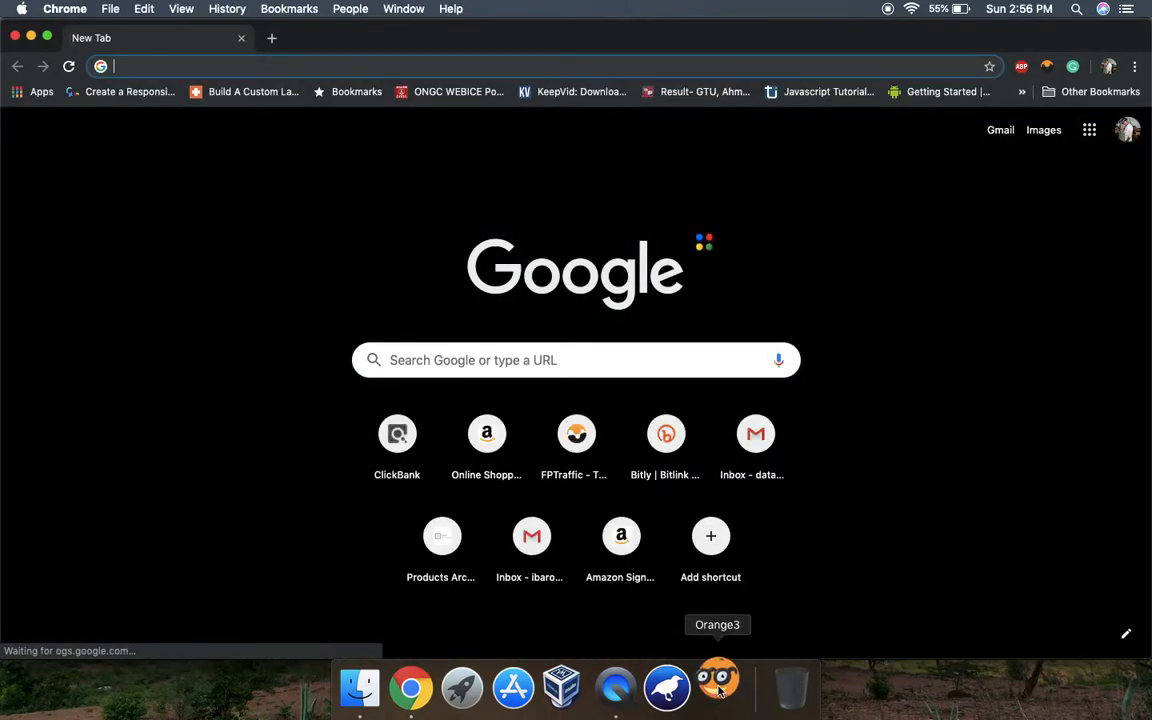
Step: Launch Orange3 with the browser minimized and dismiss the welcome window to reach the empty canvas
left_click(718, 688)
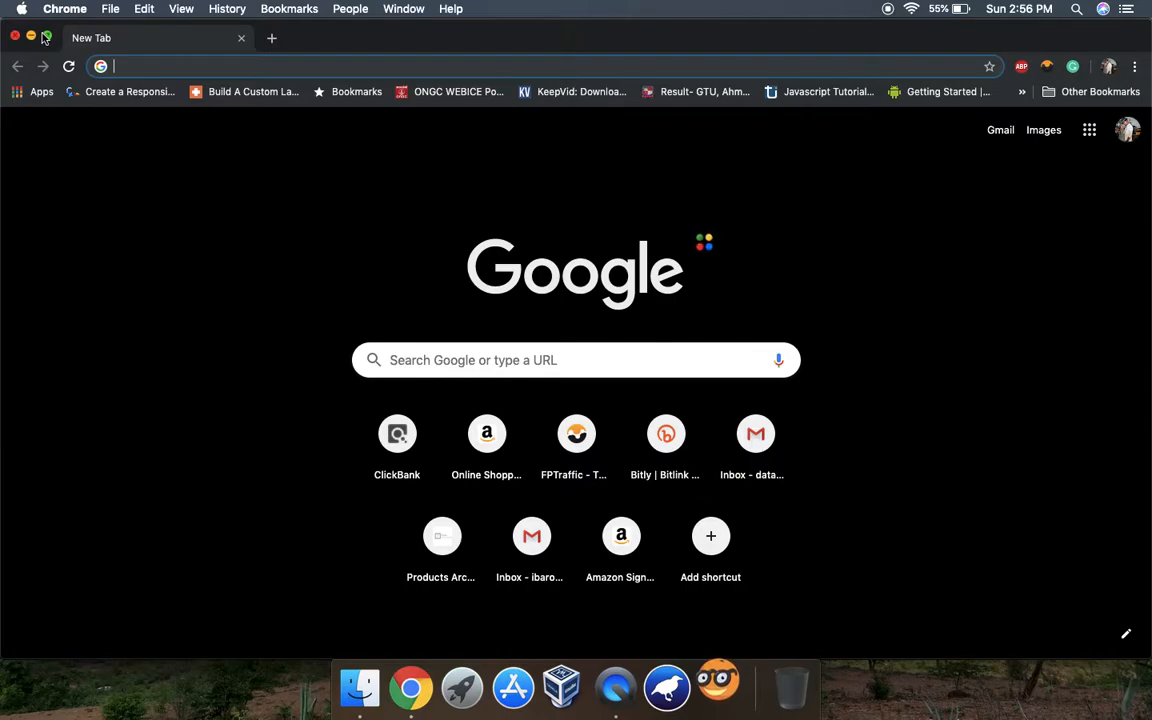
left_click(31, 38)
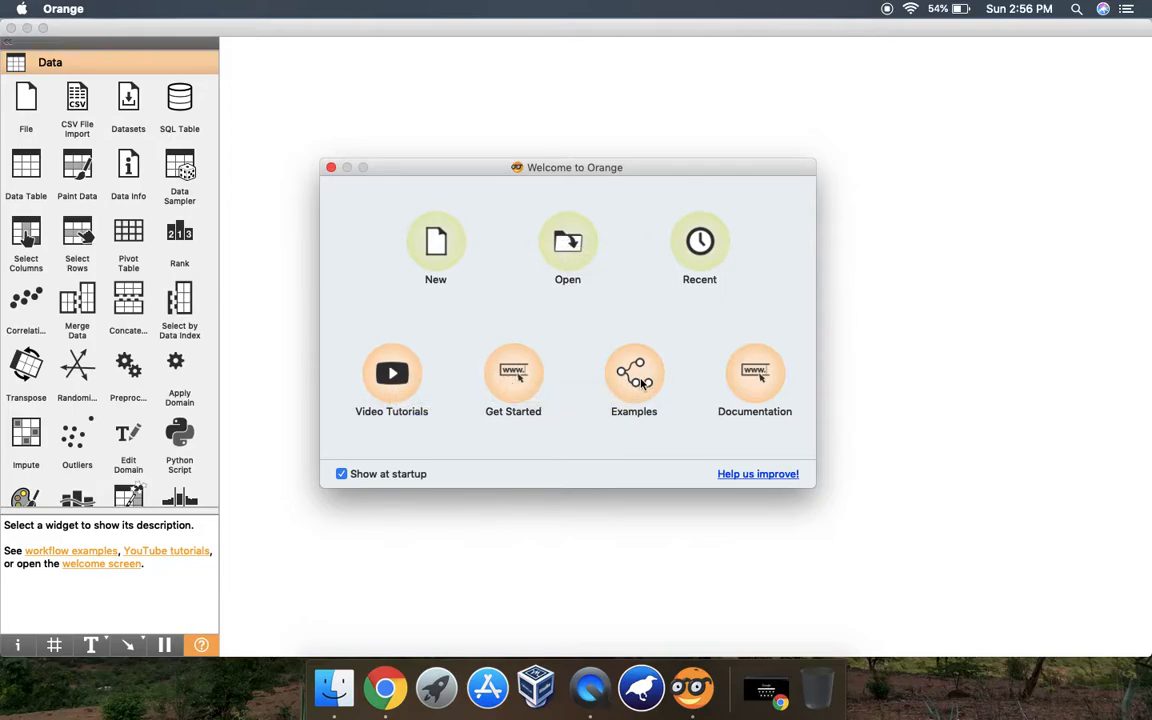
left_click(331, 167)
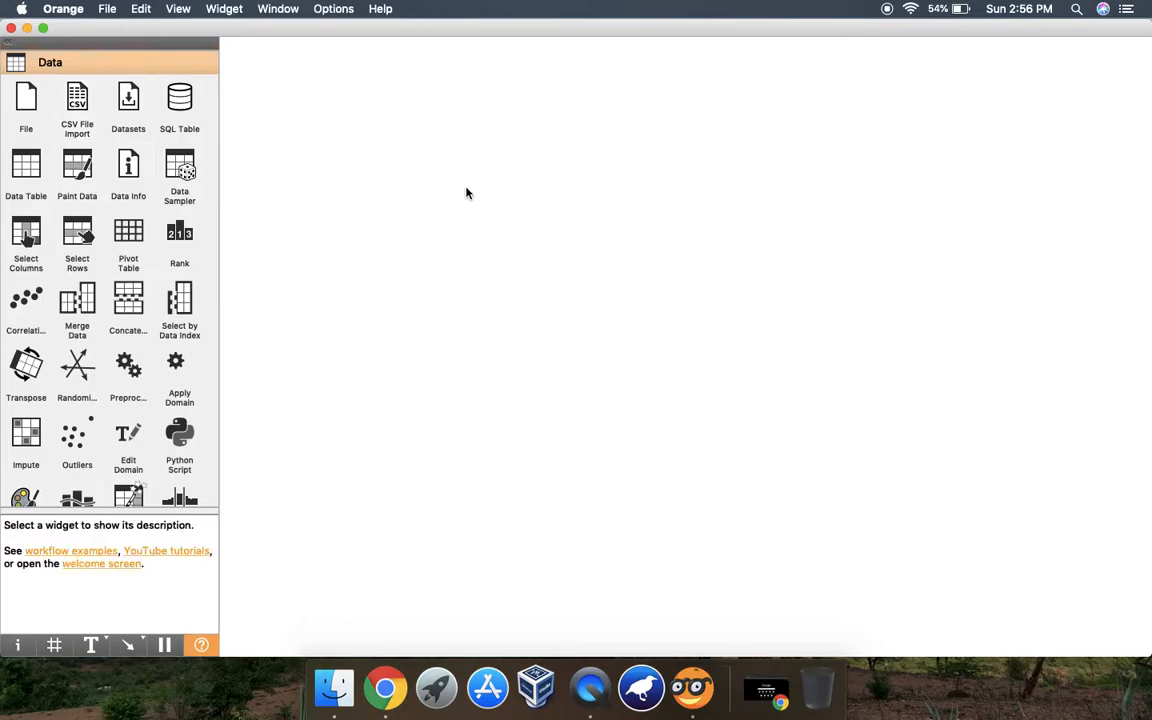
Step: Add a File widget to the canvas and remove the extra second File widget
left_click(24, 110)
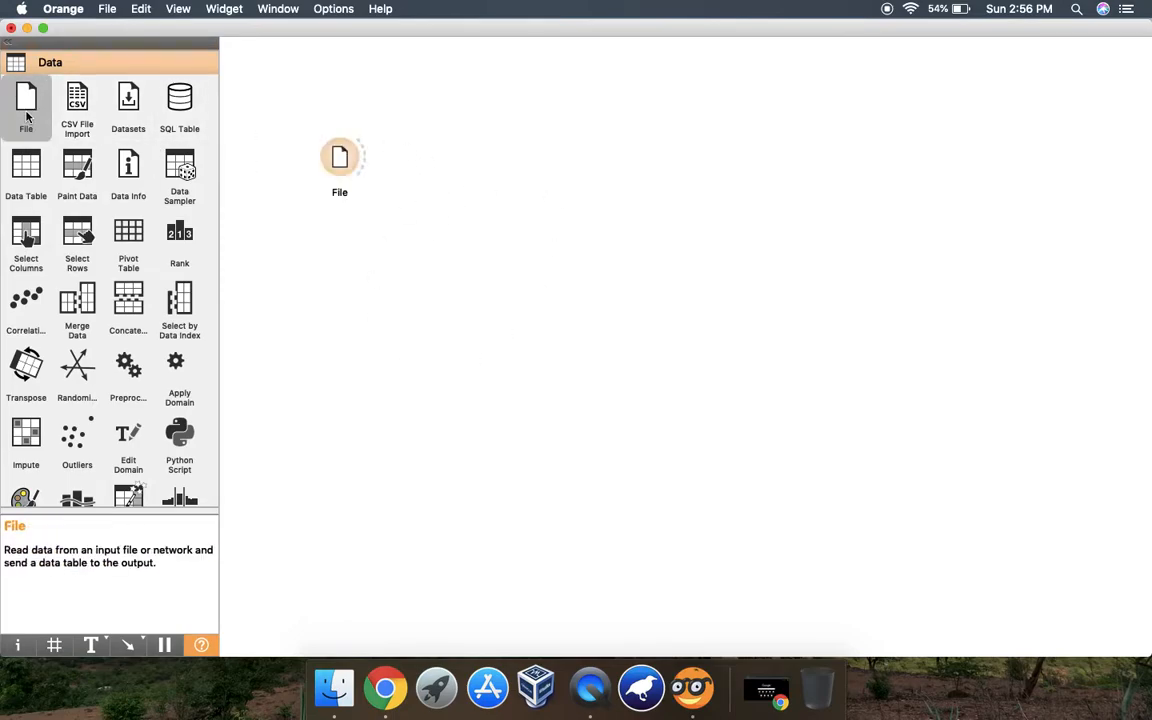
left_click(24, 110)
left_click(459, 156)
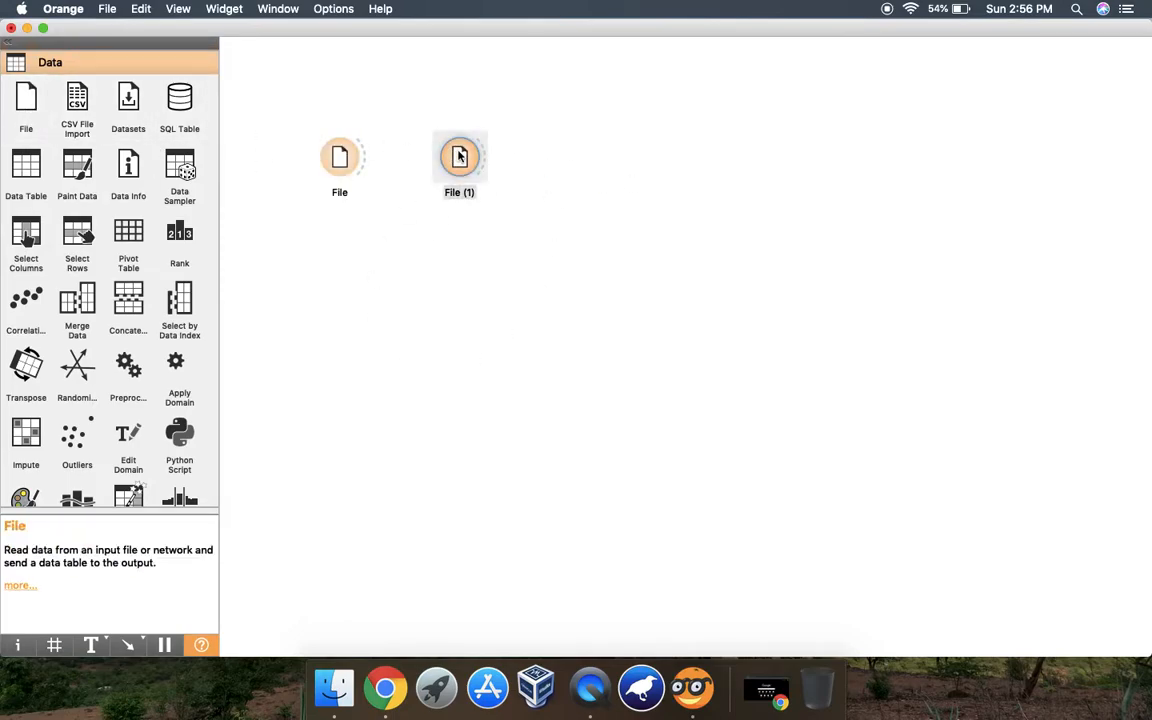
right_click(459, 156)
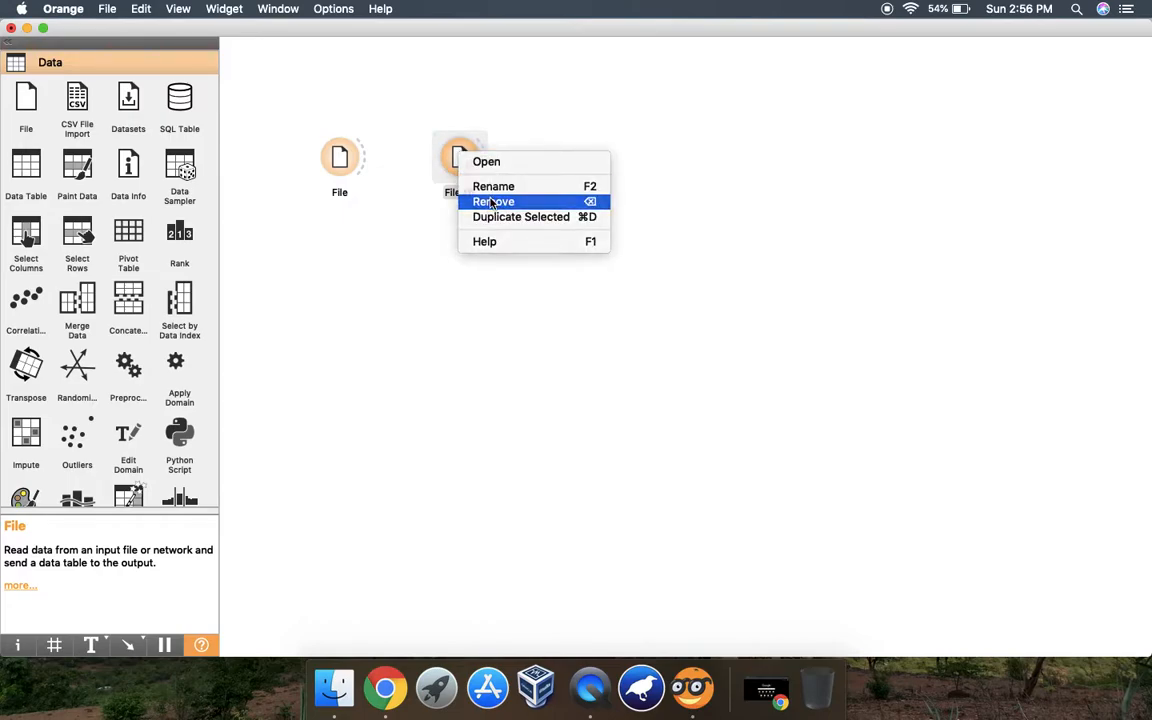
left_click(492, 202)
Step: Rename the File widget on the canvas to "data"
right_click(343, 170)
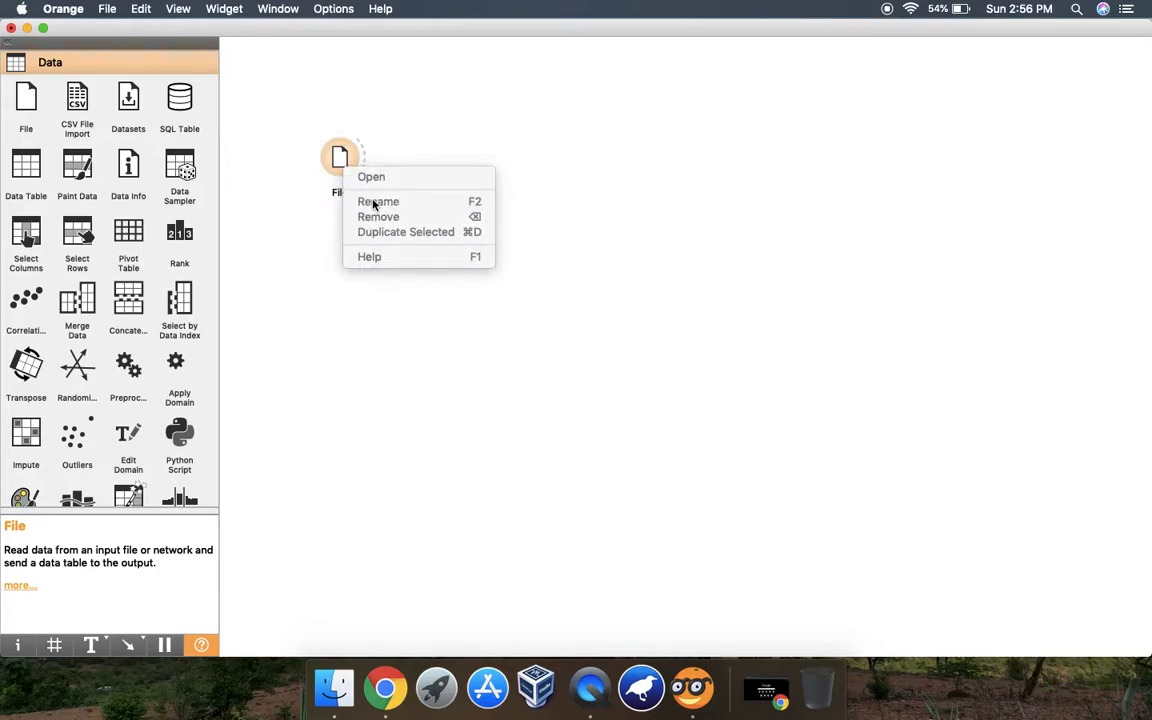
left_click(336, 155)
right_click(340, 160)
left_click(370, 195)
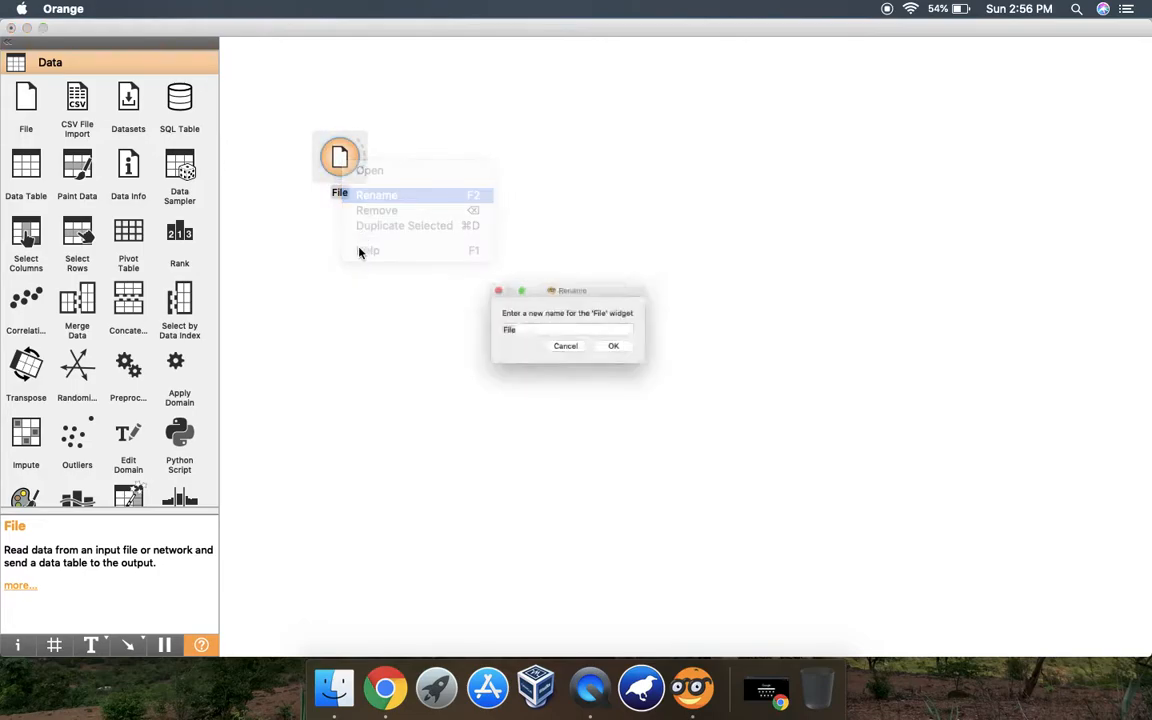
type("data")
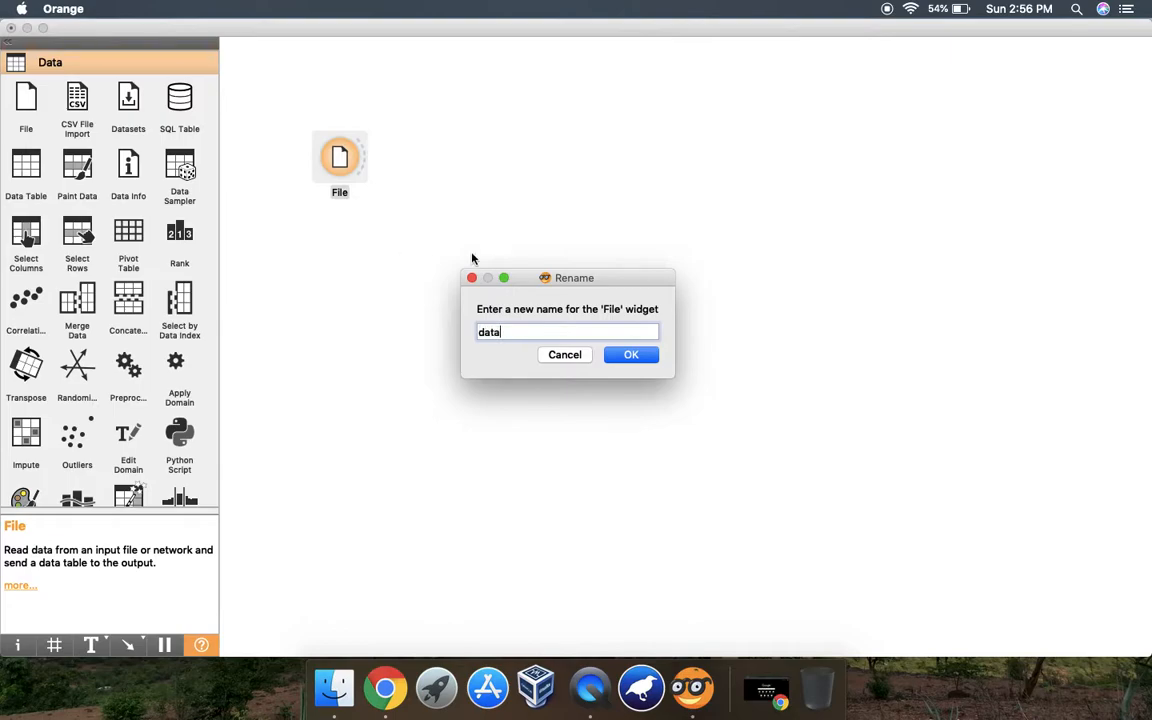
left_click(619, 358)
left_click(620, 364)
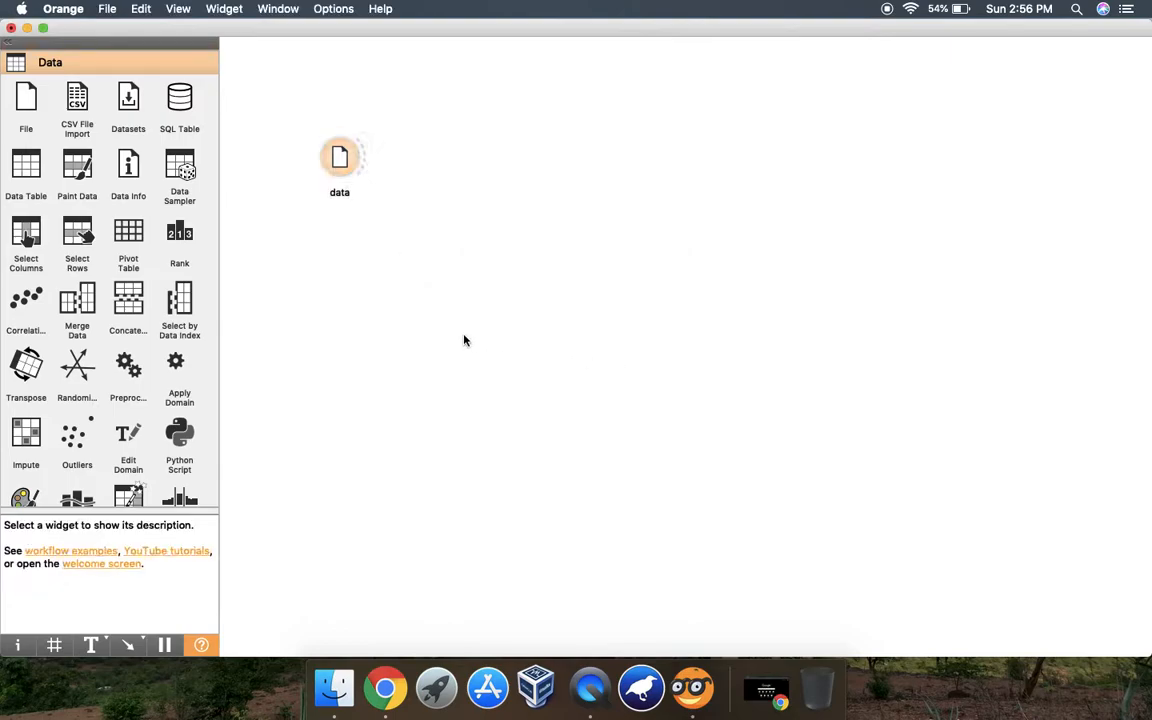
Step: Open the data widget to view its loaded dataset and browse the bundled dataset files without choosing another
double_click(341, 161)
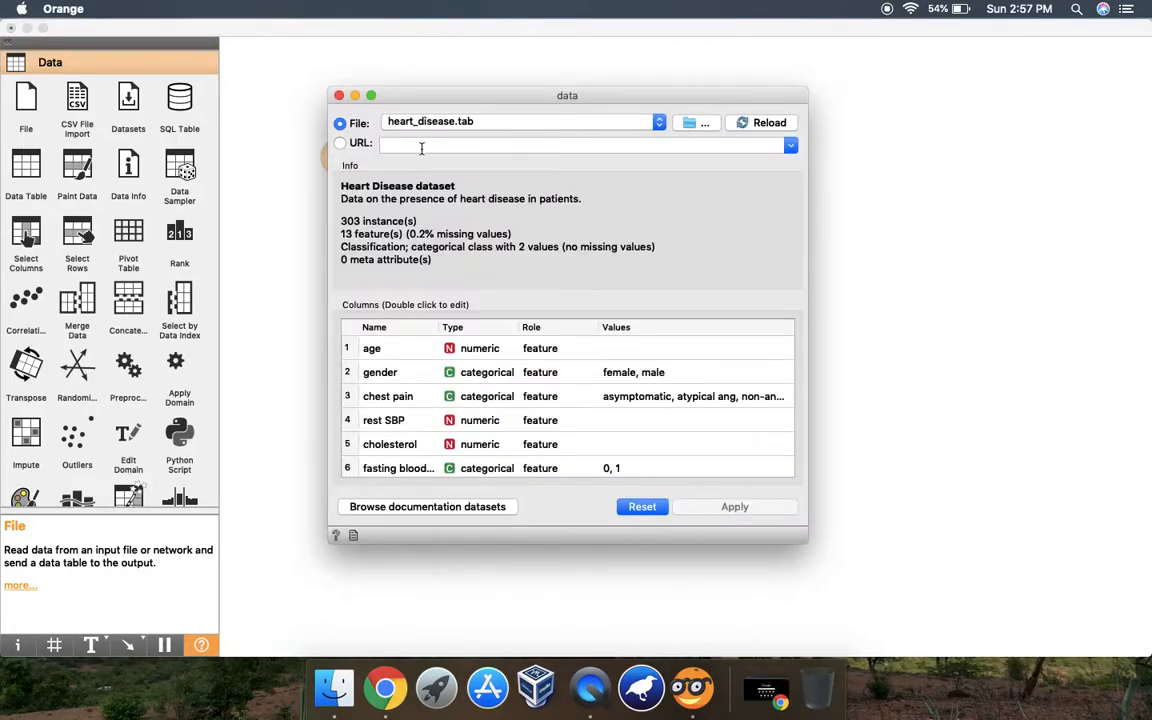
left_click(688, 123)
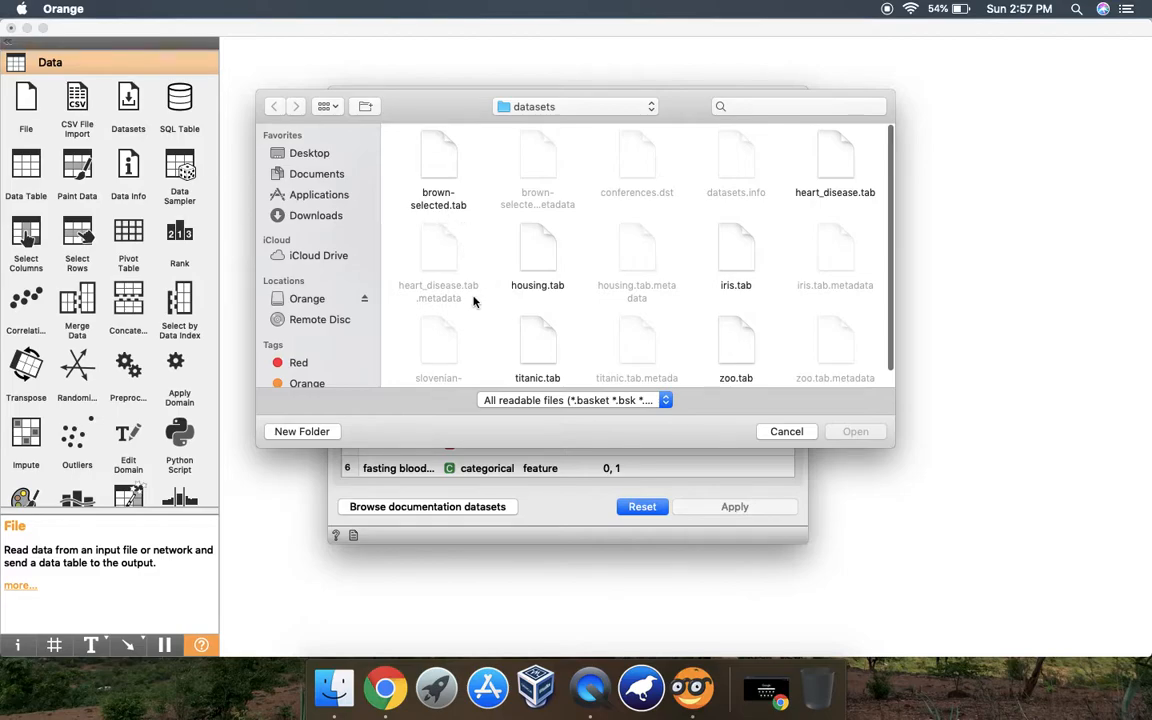
scroll(540, 300, "down", 1)
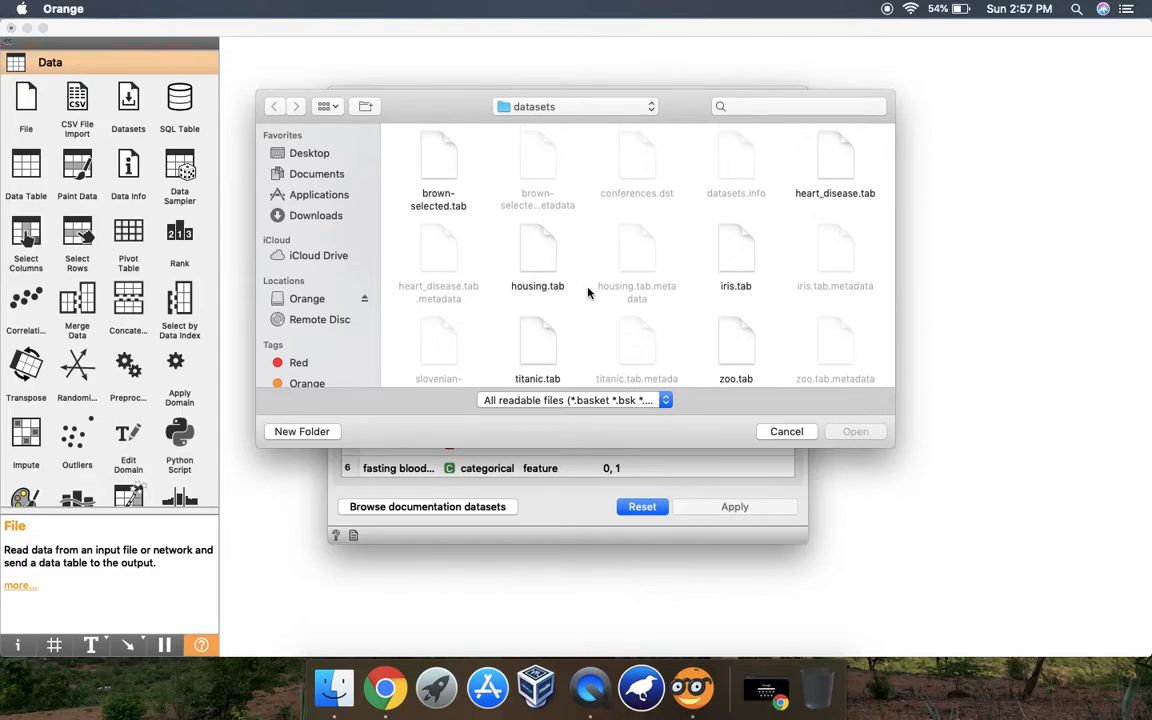
scroll(618, 293, "down", 5)
scroll(628, 292, "up", 2)
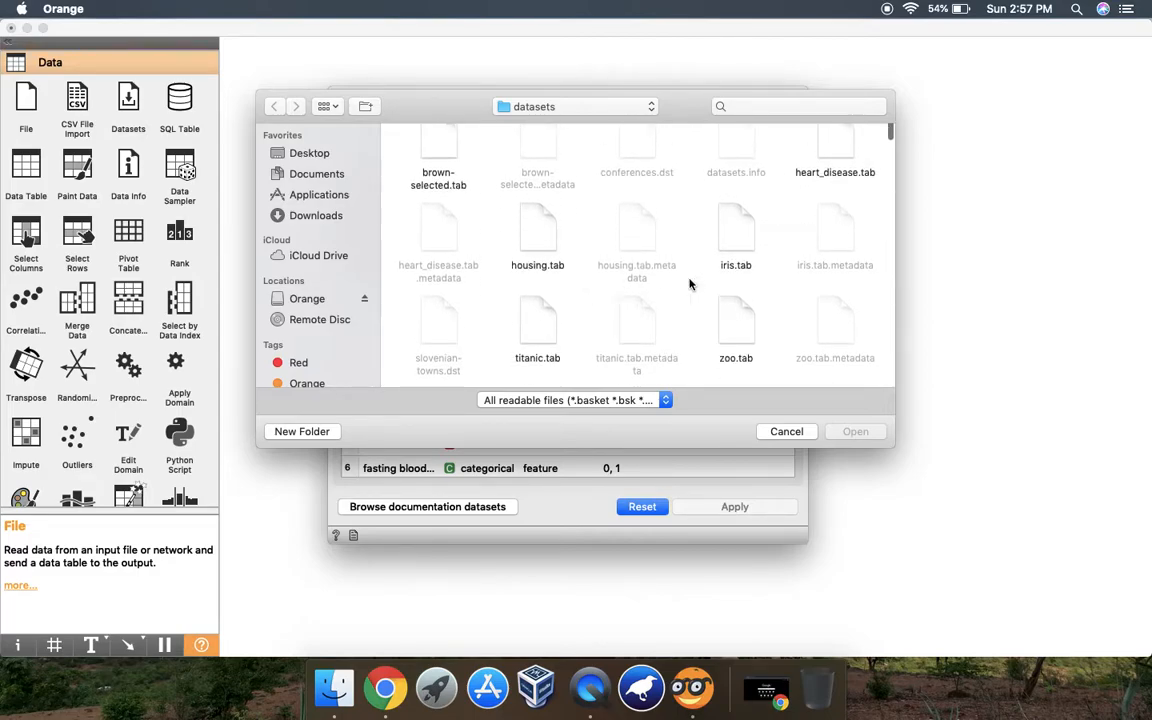
left_click(790, 432)
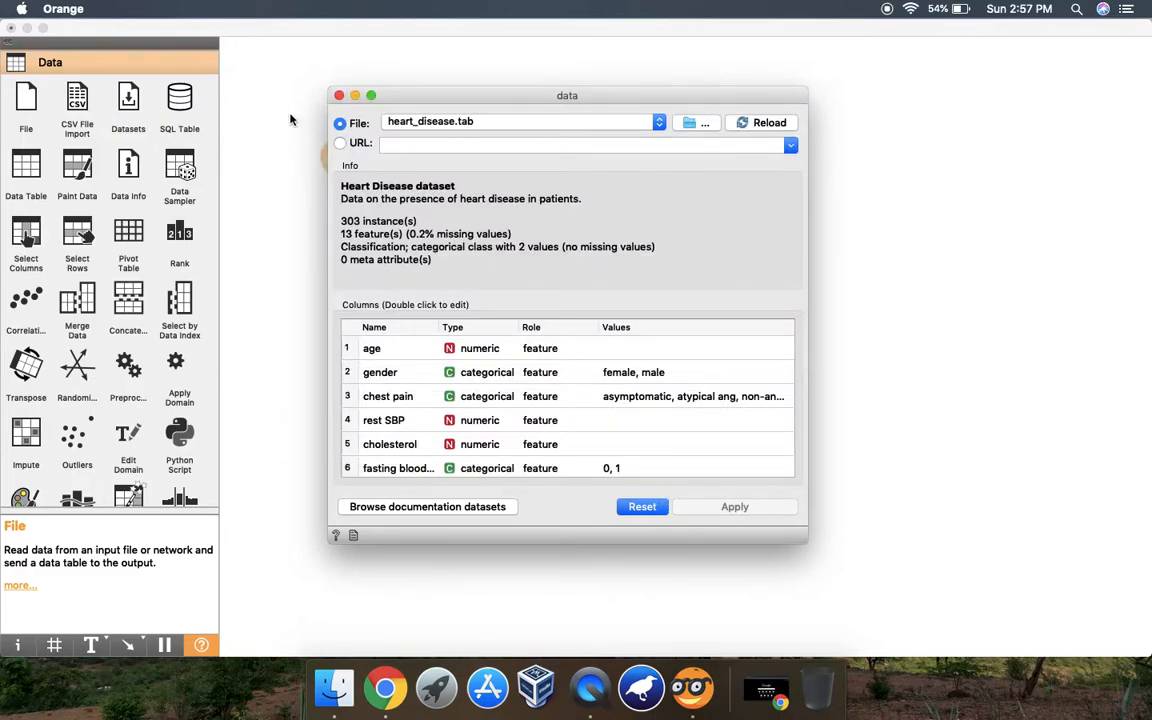
left_click(339, 95)
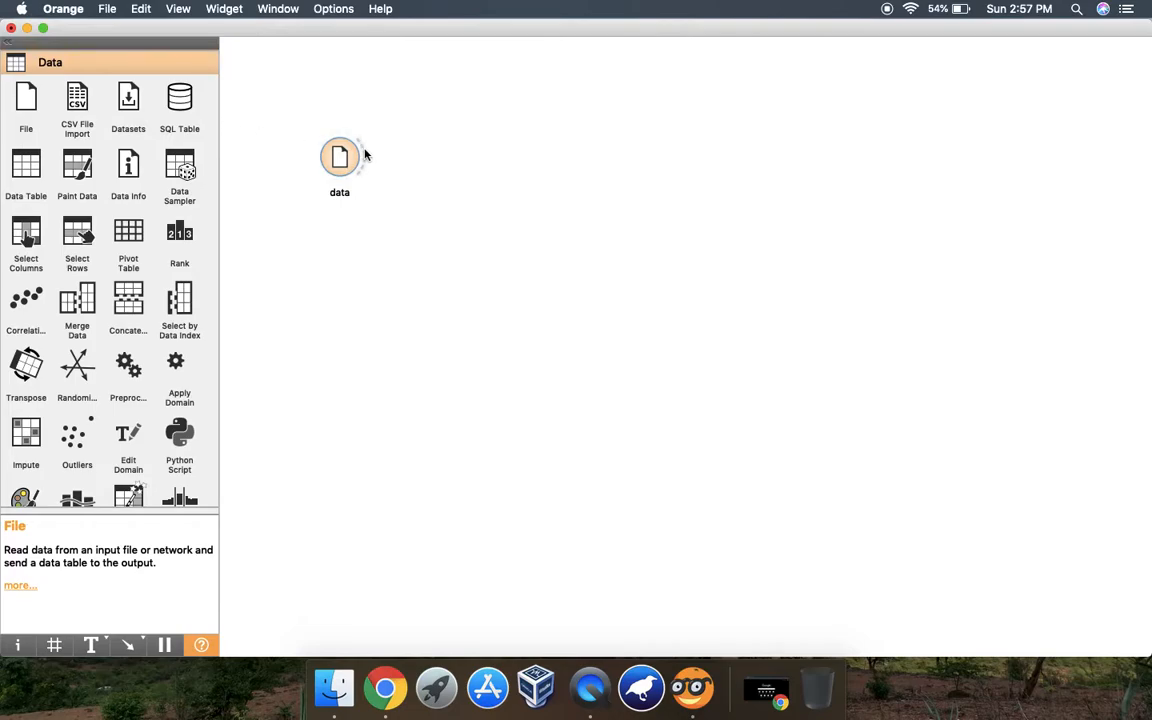
Step: Add a Data Table widget beside the data widget and connect the data widget's output to it
left_click(27, 168)
left_click_drag(27, 168, 489, 135)
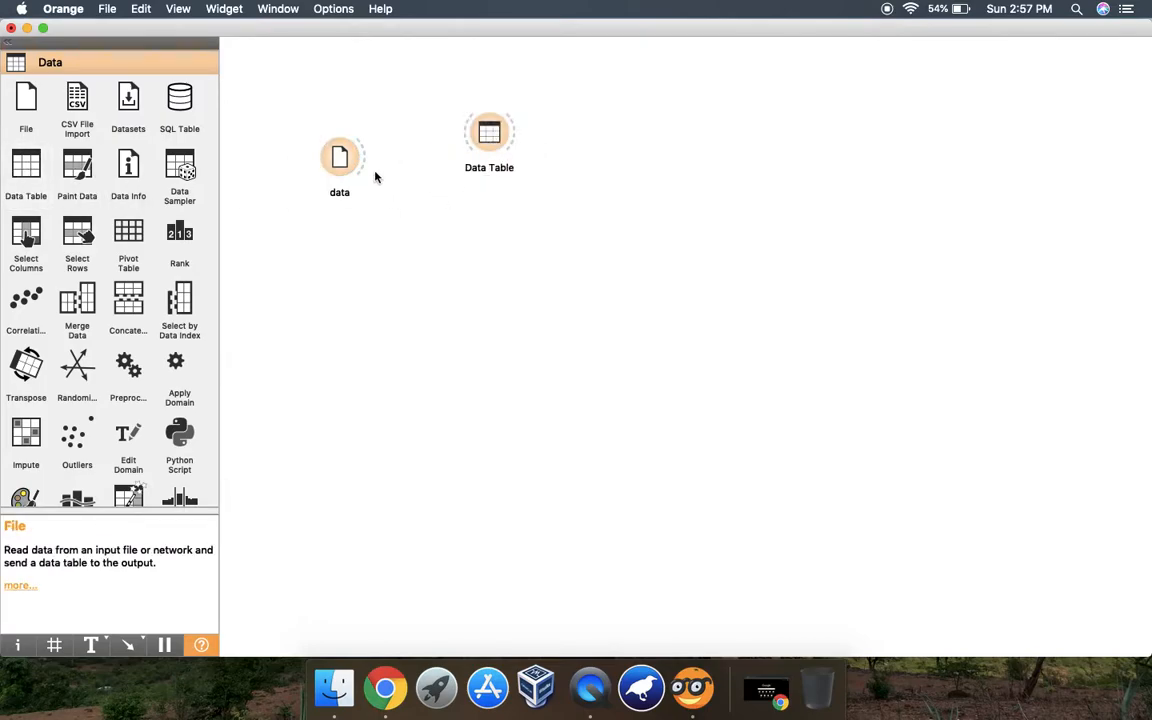
left_click_drag(365, 160, 471, 131)
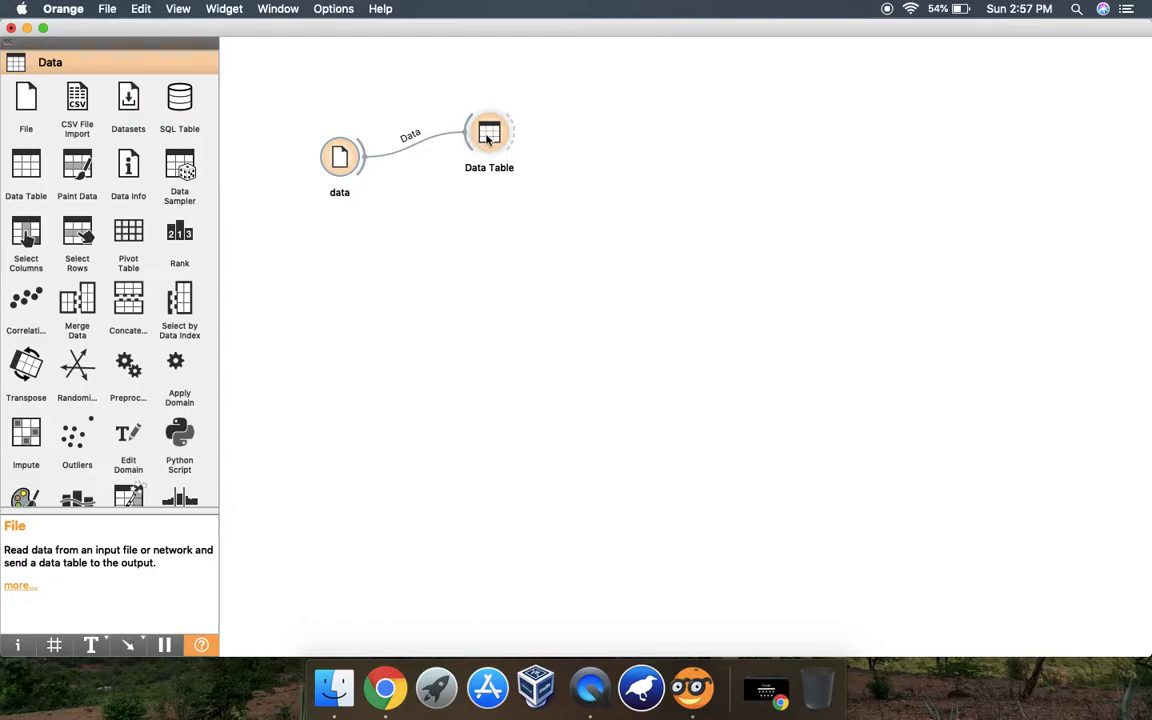
Step: Open the Data Table widget in an enlarged window and examine the heart disease dataset's columns
double_click(487, 138)
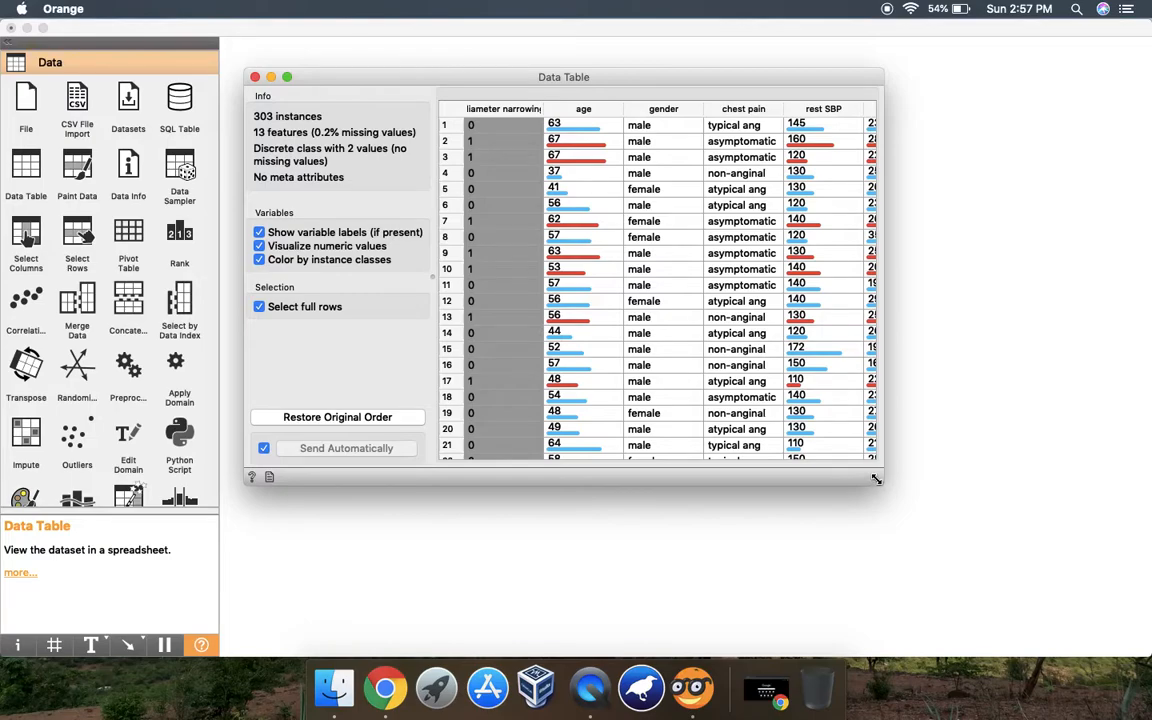
left_click_drag(876, 479, 926, 528)
scroll(658, 342, "right", 5)
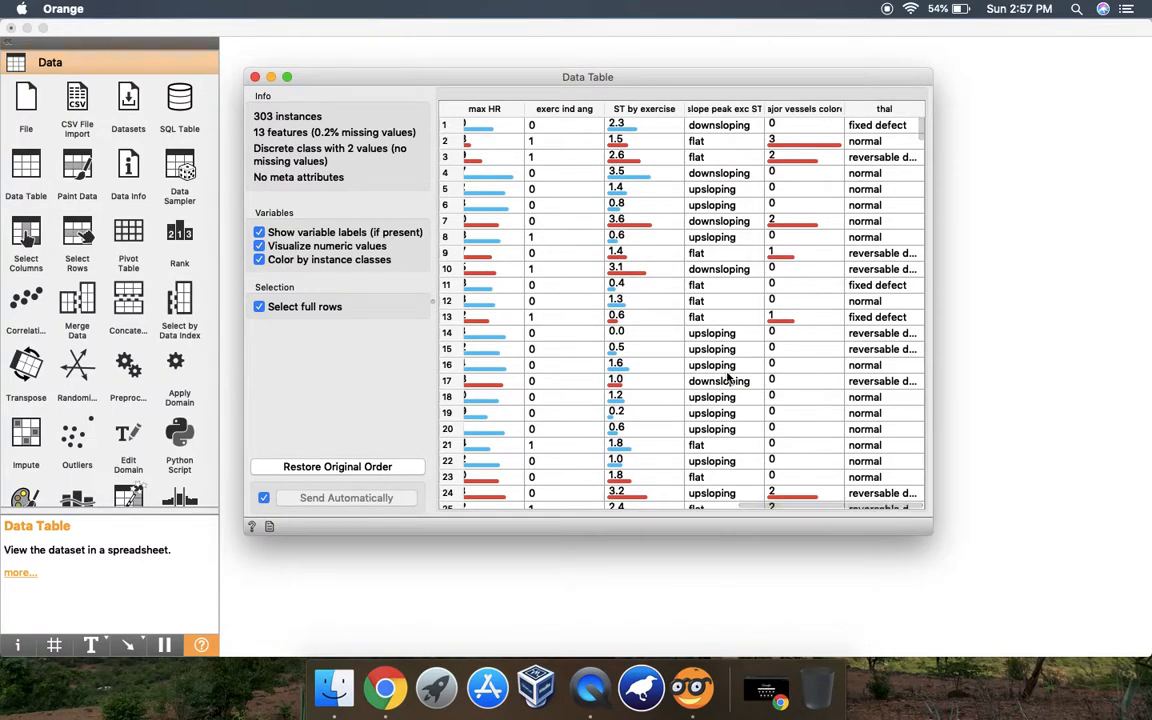
Step: Examine the Data Table rows with numeric value visualization switched off and back on, and close the table window
scroll(728, 376, "left", 5)
scroll(674, 265, "down", 10)
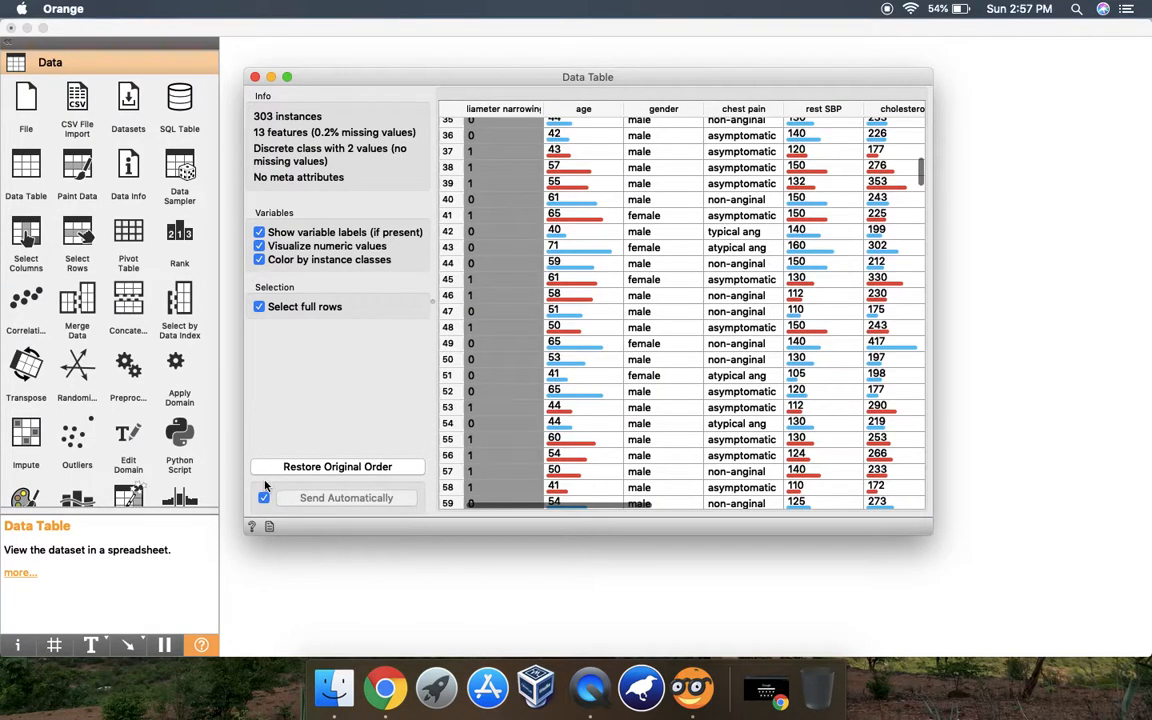
left_click(259, 246)
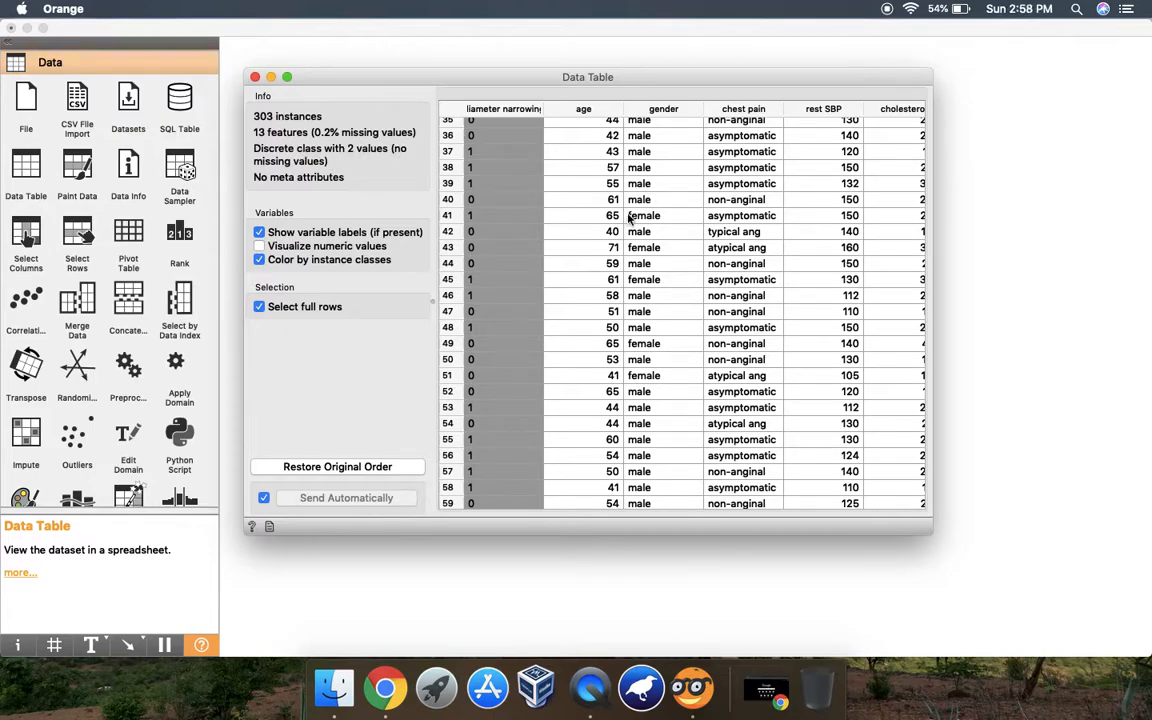
left_click(258, 246)
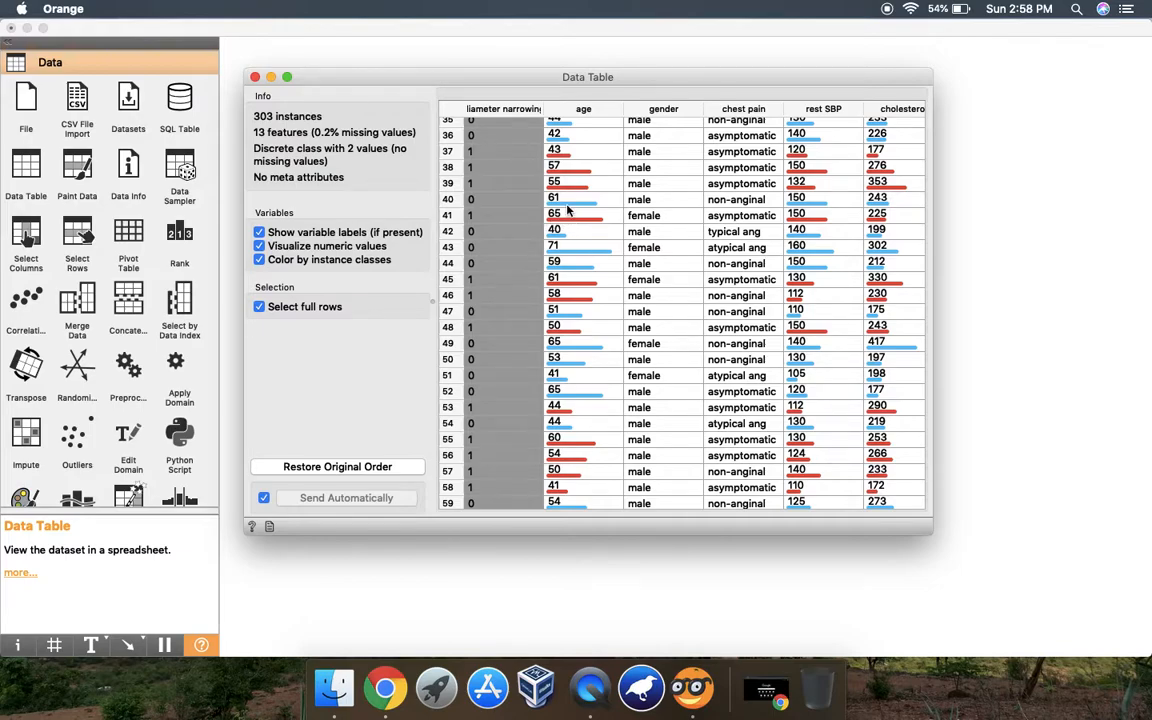
left_click(255, 77)
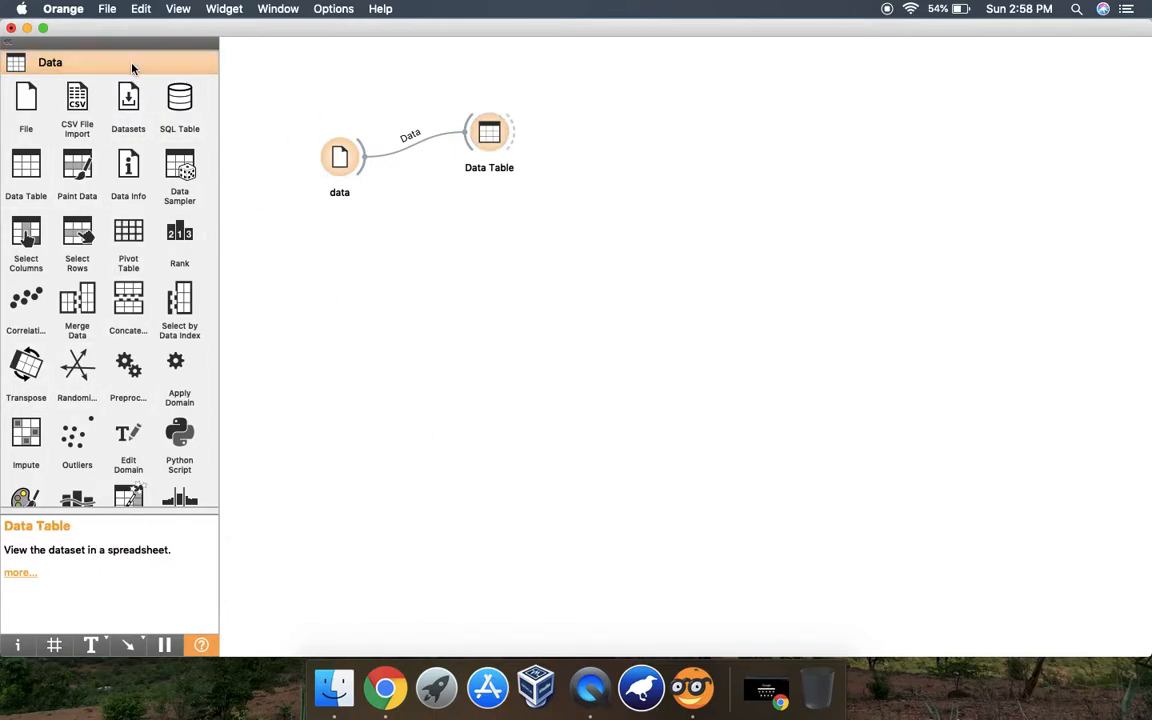
Step: Look through the remaining Data widgets and the widgets in the Visualize, Model, Evaluate and Unsupervised categories
scroll(135, 300, "down", 5)
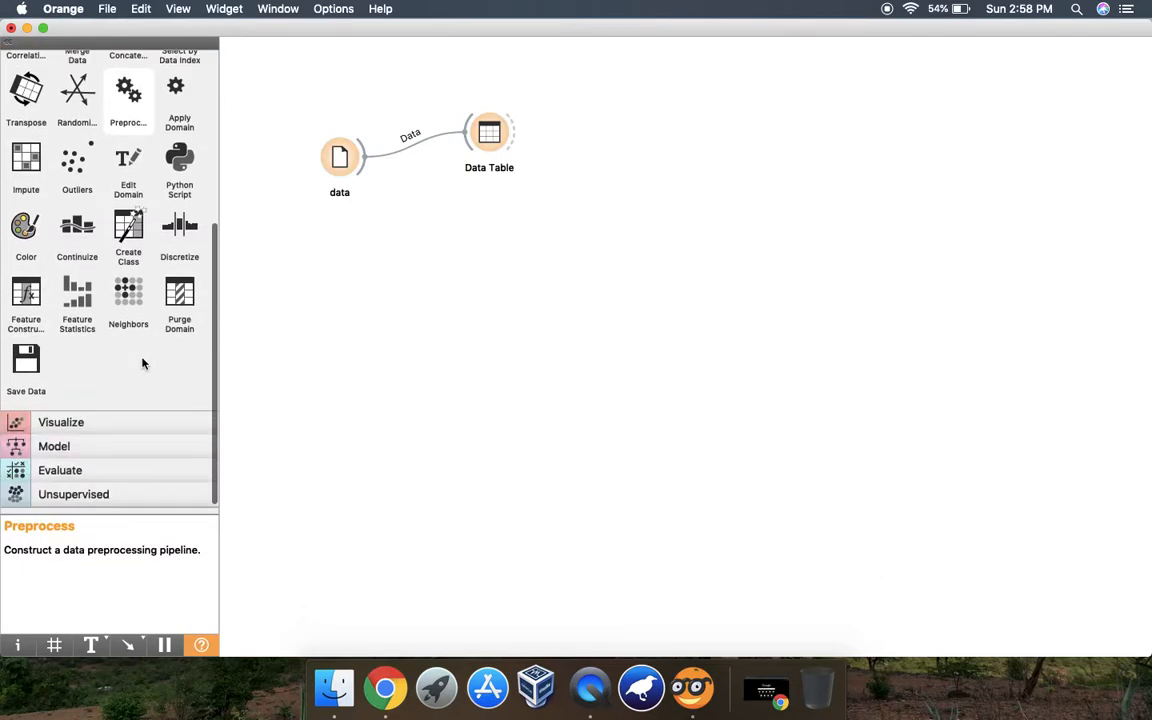
left_click(92, 423)
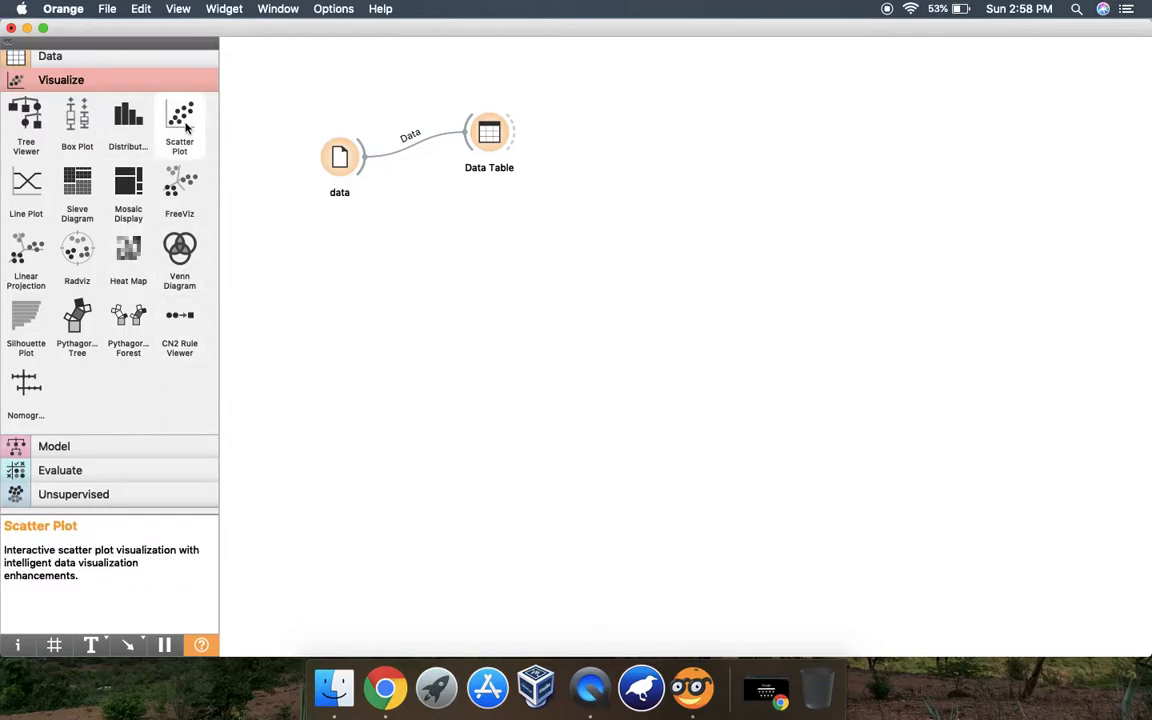
left_click(66, 449)
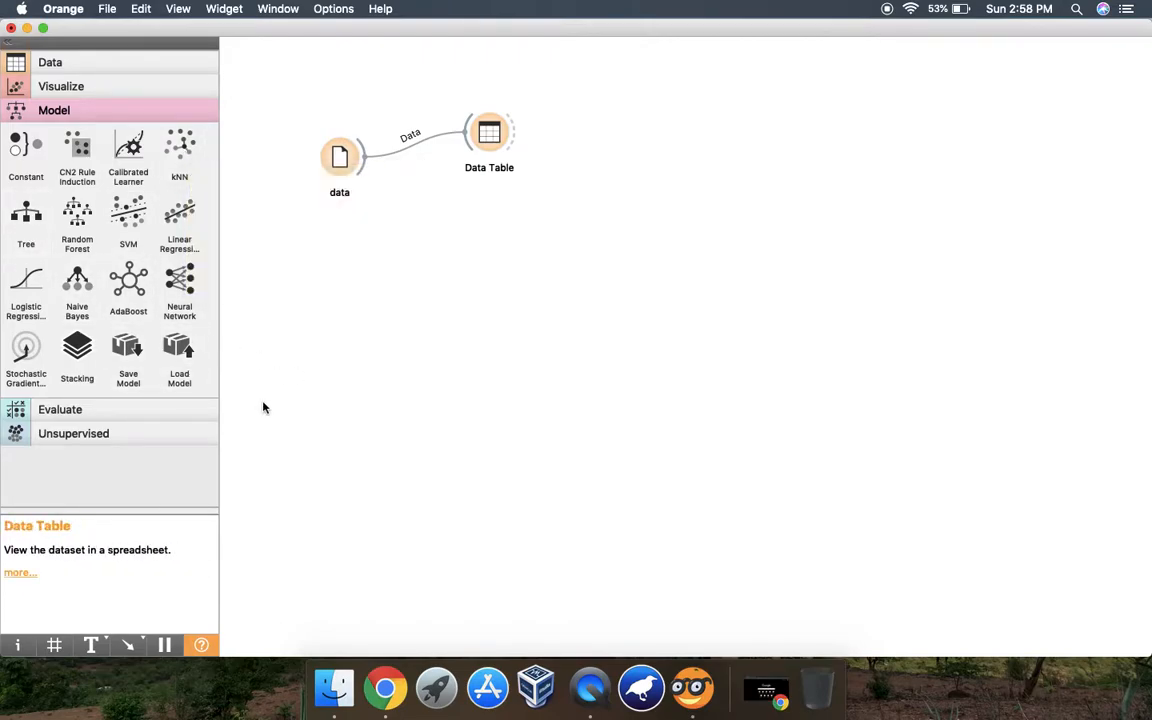
left_click(149, 410)
left_click(131, 300)
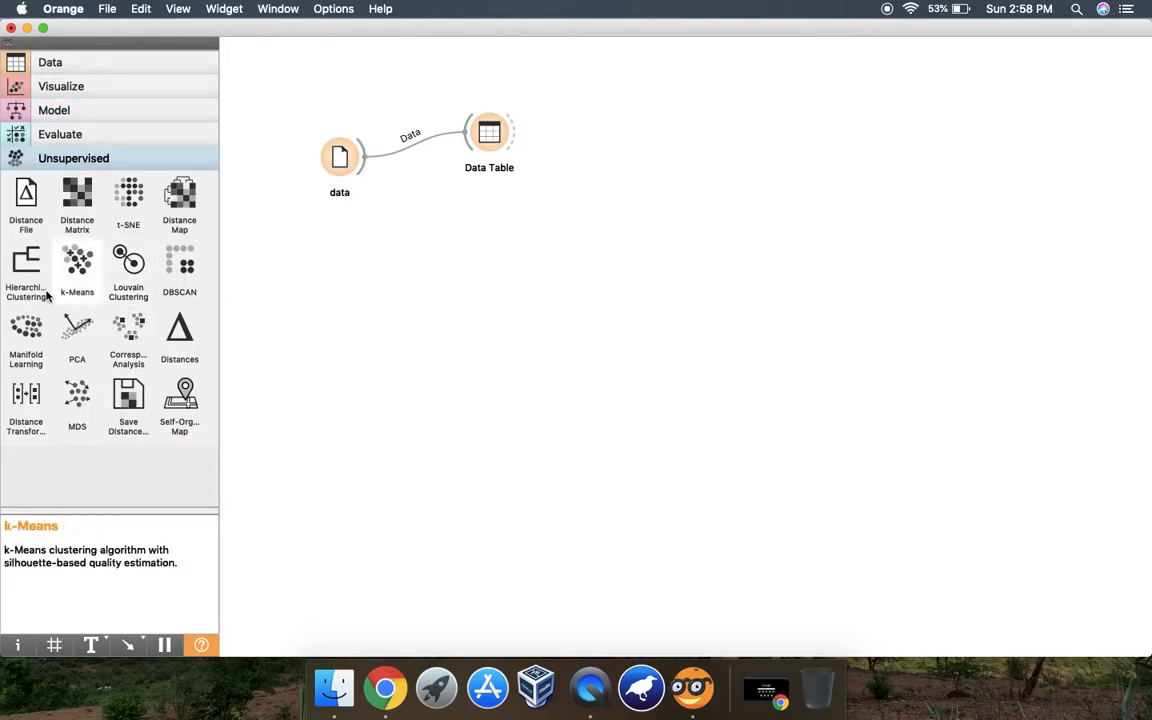